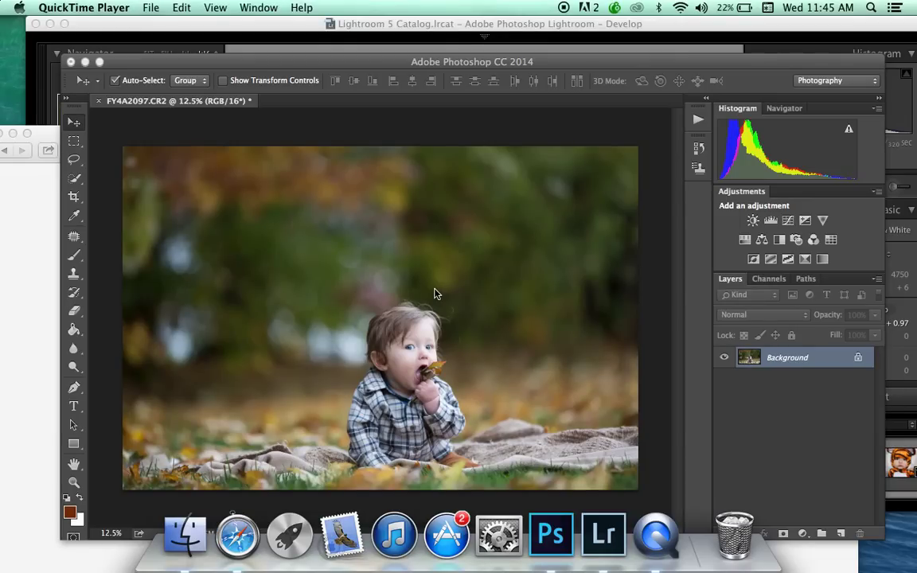
Add a Selective Color layer, lowering Cyan for Reds and setting Yellows and Greens Cyan to -100.
click(804, 260)
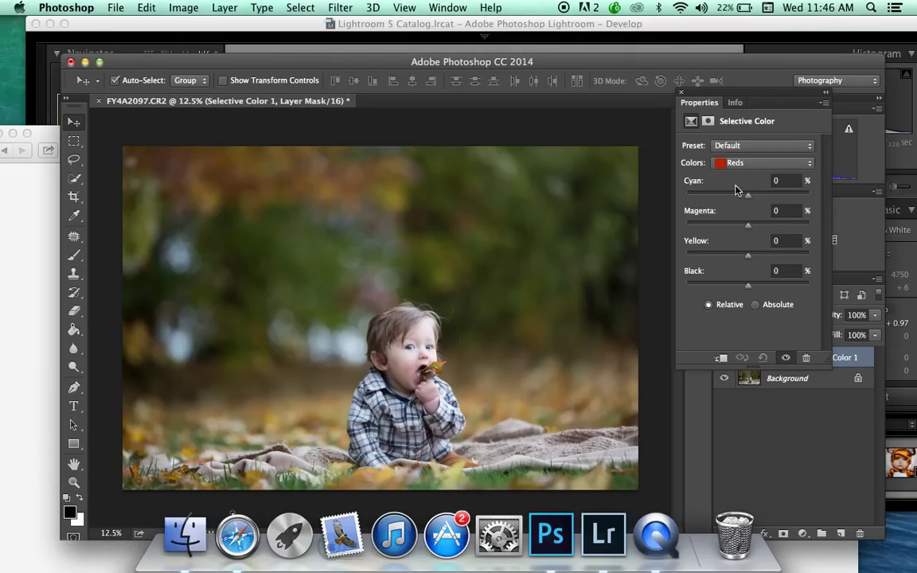
drag(747, 194, 685, 196)
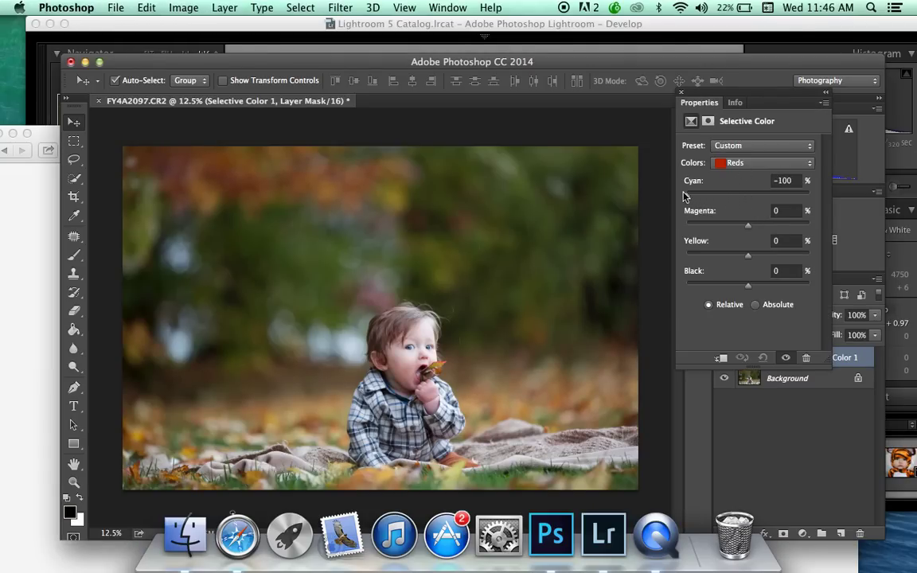
click(737, 162)
click(741, 169)
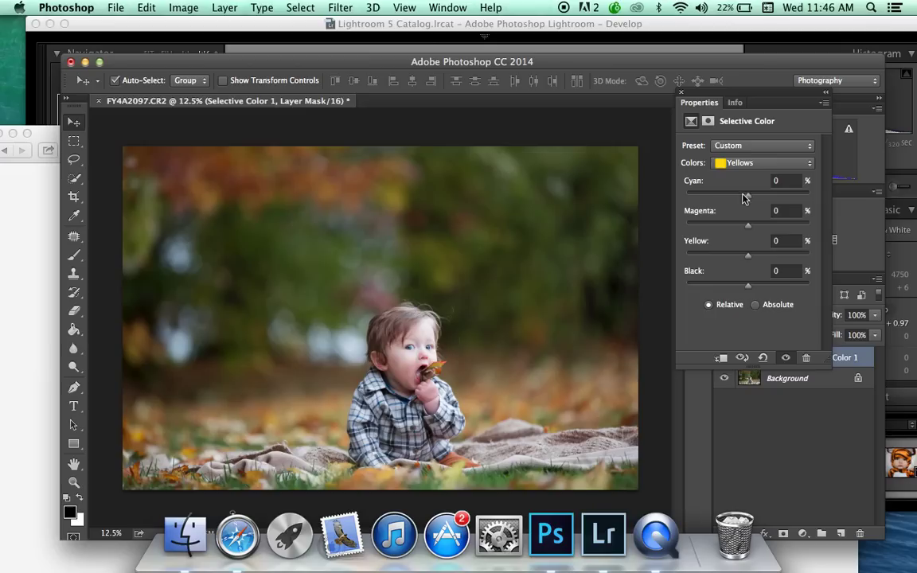
drag(745, 198, 686, 196)
click(751, 166)
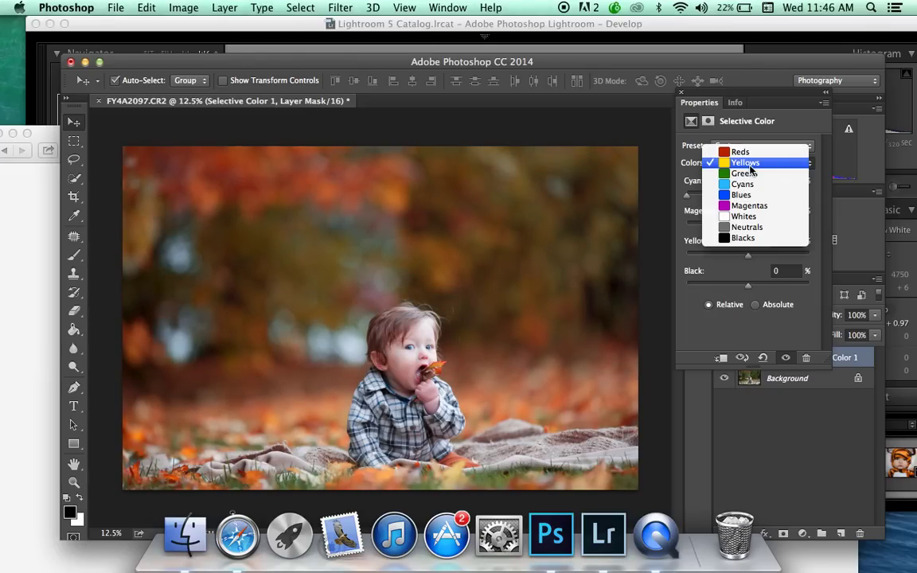
click(749, 173)
drag(734, 196, 677, 199)
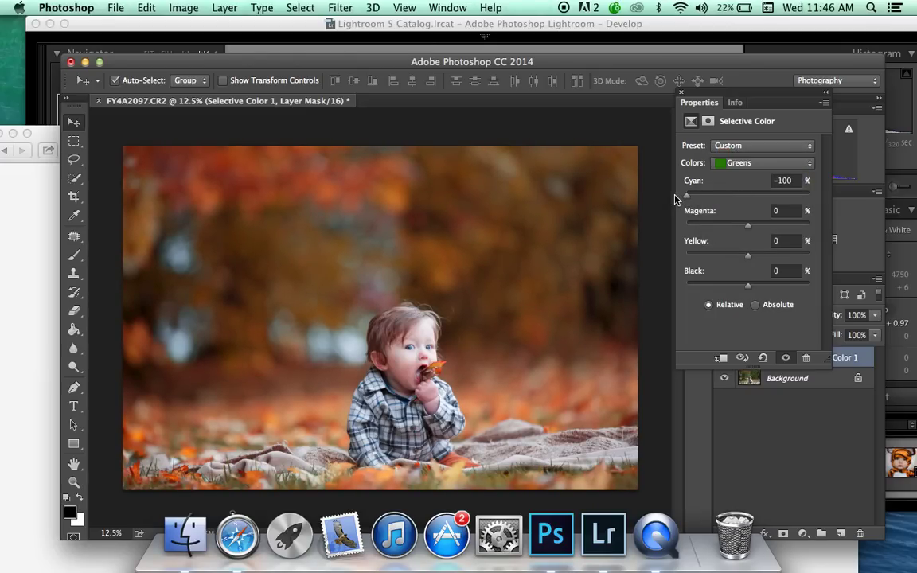
Switch to the Brush tool at 35% opacity with brush size 400.
click(682, 93)
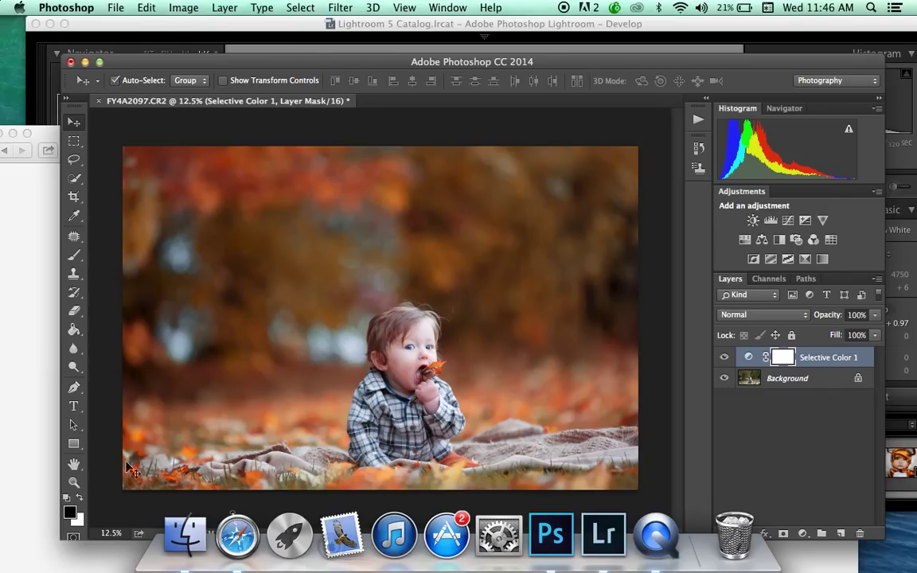
click(73, 255)
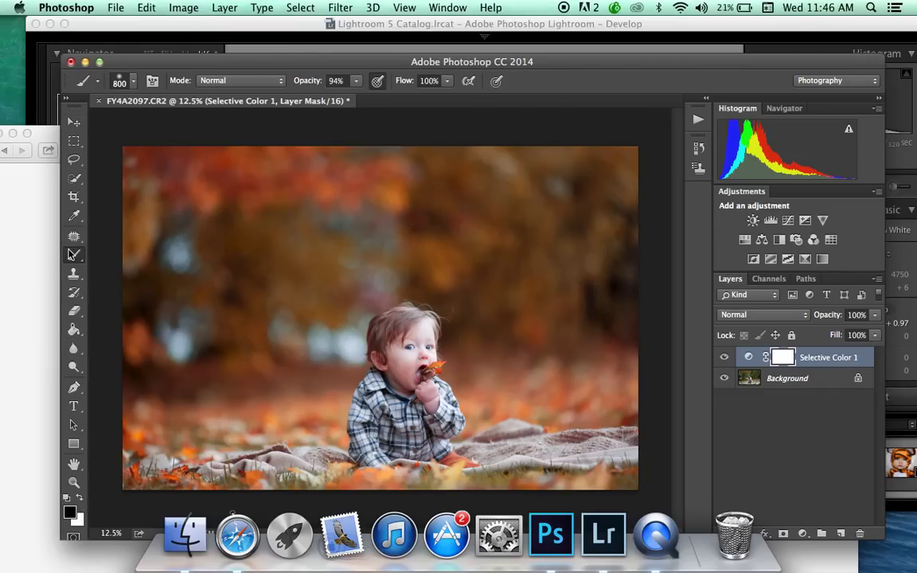
click(356, 81)
click(332, 90)
click(335, 81)
text(49)
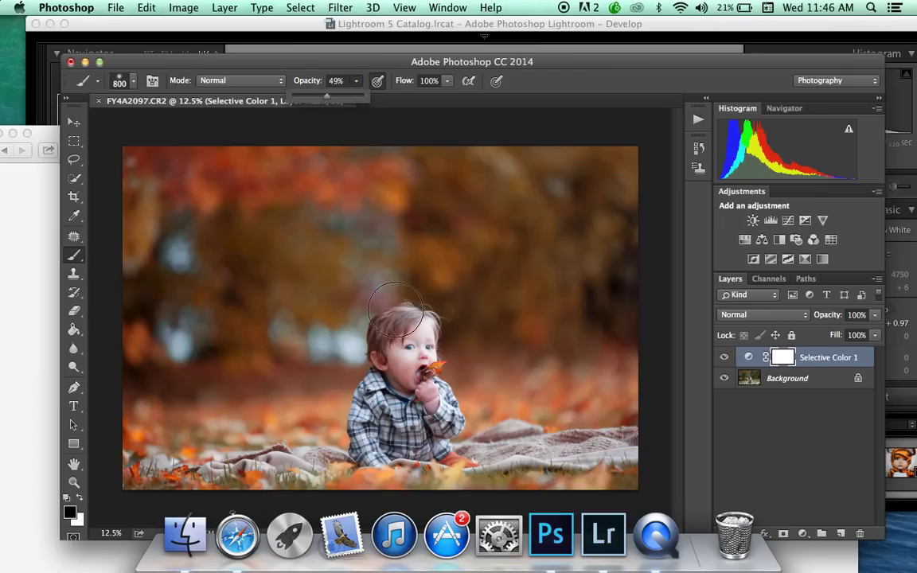
drag(327, 95, 316, 95)
key(bracketleft)
key(bracketleft)
key(bracketleft)
key(bracketleft)
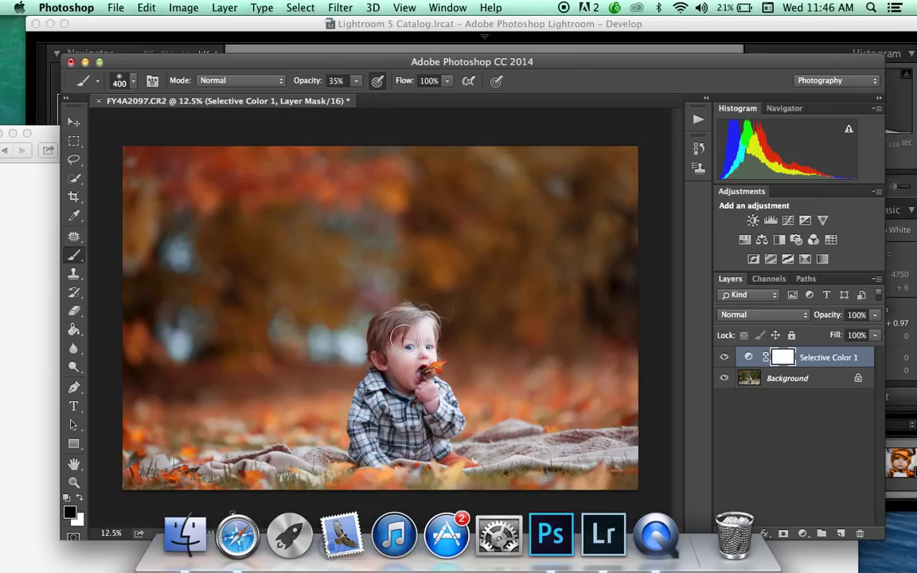
Paint black on the mask over the child's eye and cheek, then shrink the brush to 200.
scroll(403, 340, up, 3)
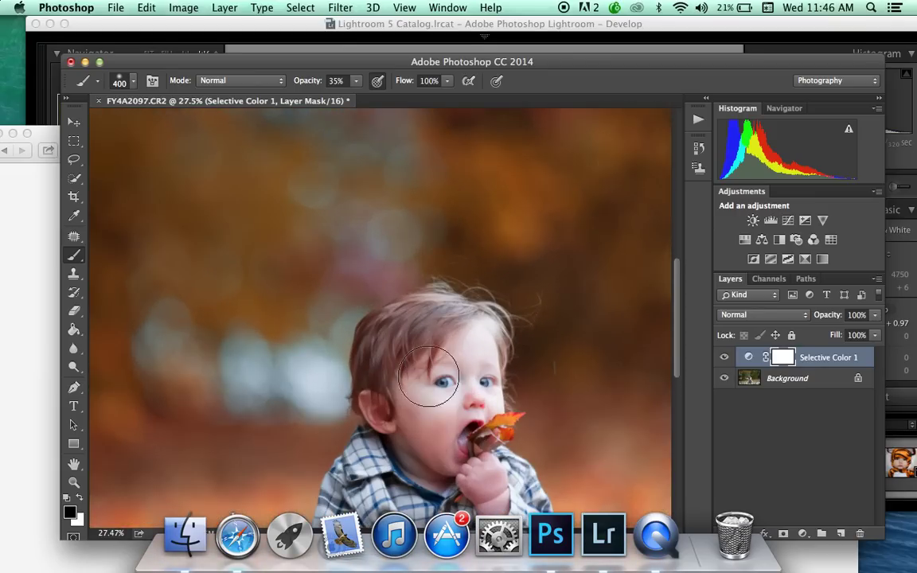
mouse_move(437, 374)
mouse_down()
mouse_move(433, 431)
mouse_move(434, 414)
mouse_move(446, 415)
mouse_move(405, 415)
mouse_move(429, 390)
mouse_up()
key(bracketleft)
key(bracketleft)
key(bracketleft)
scroll(355, 358, down, 3)
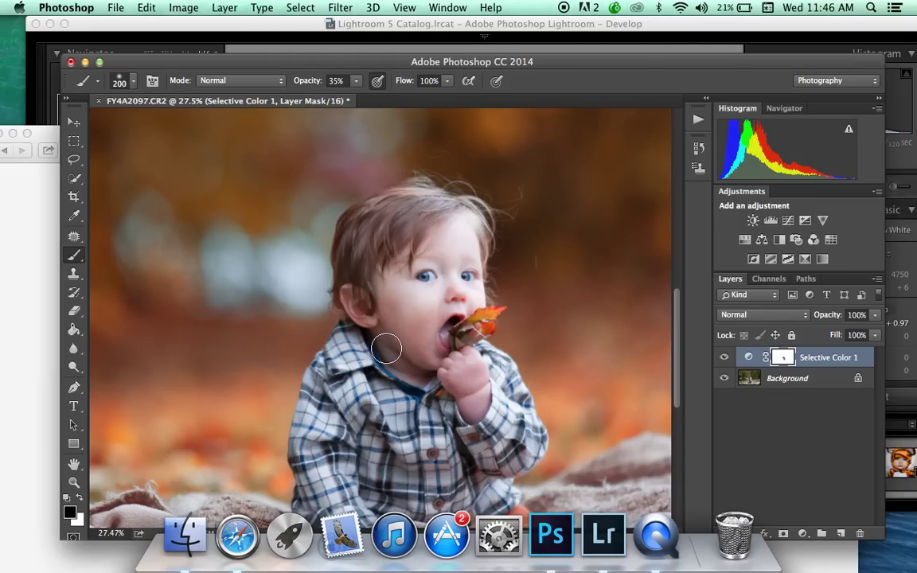
scroll(386, 344, down, 2)
scroll(391, 346, down, 2)
scroll(391, 346, down, 2)
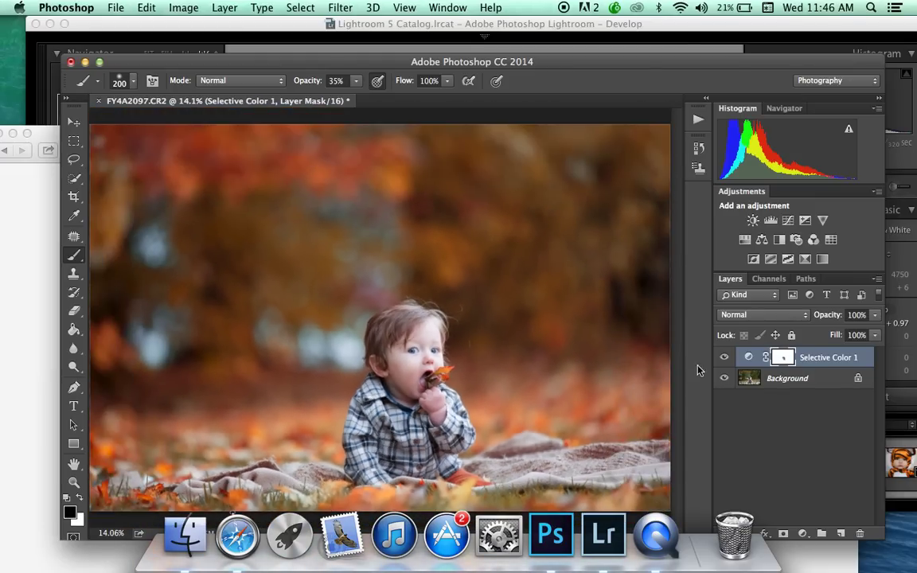
Toggle the Selective Color layer's visibility to compare before and after.
click(730, 358)
click(731, 357)
click(731, 358)
click(731, 357)
click(731, 357)
click(731, 357)
scroll(598, 300, down, 2)
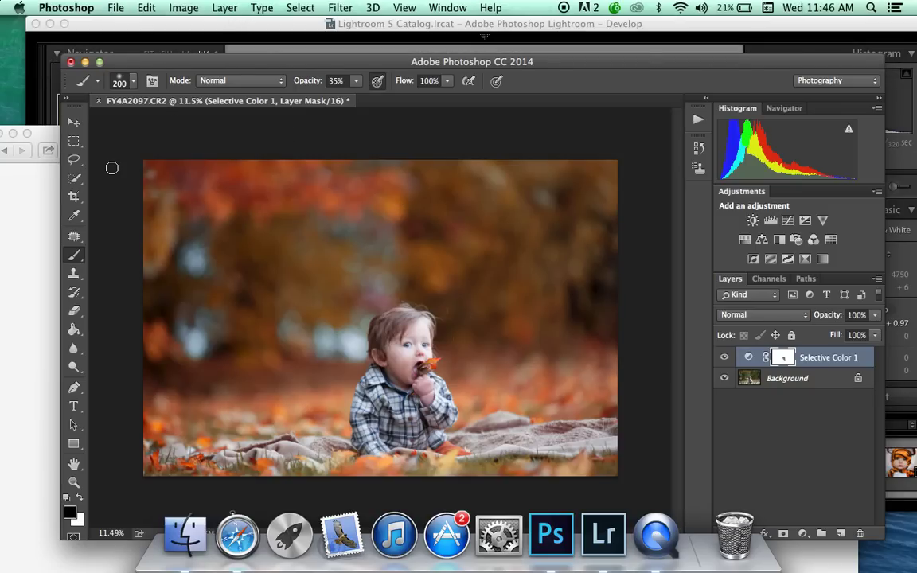
Add a Levels layer with black input 11 and midtones 0.88.
click(770, 220)
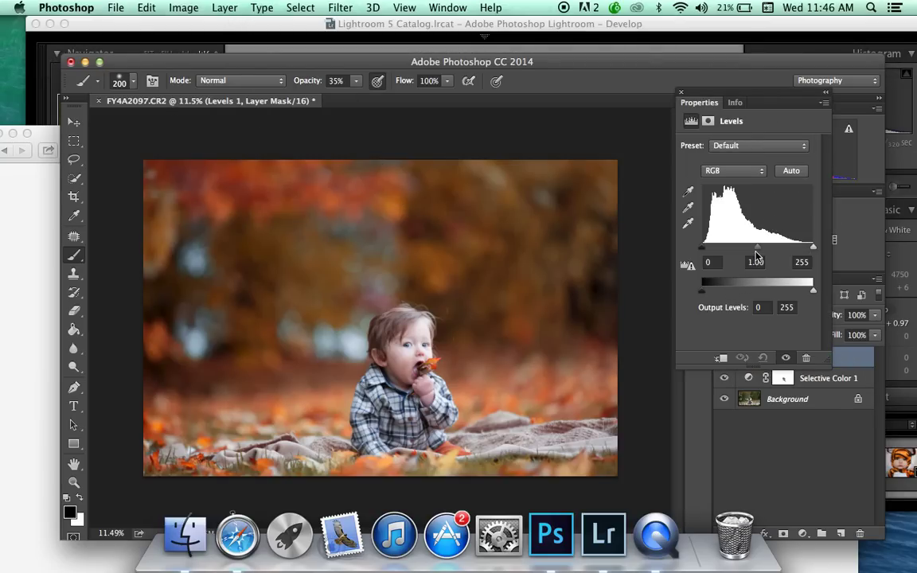
drag(703, 248, 708, 249)
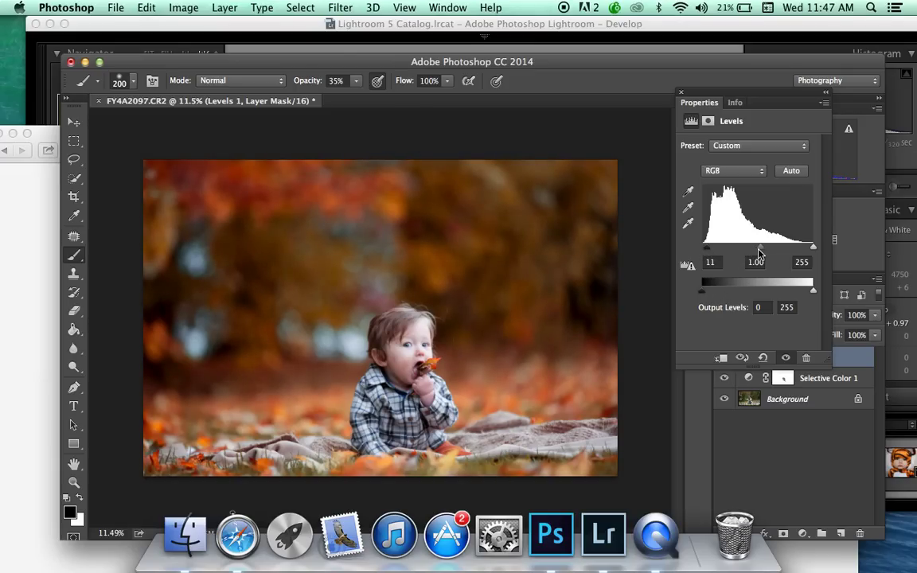
drag(759, 253, 816, 253)
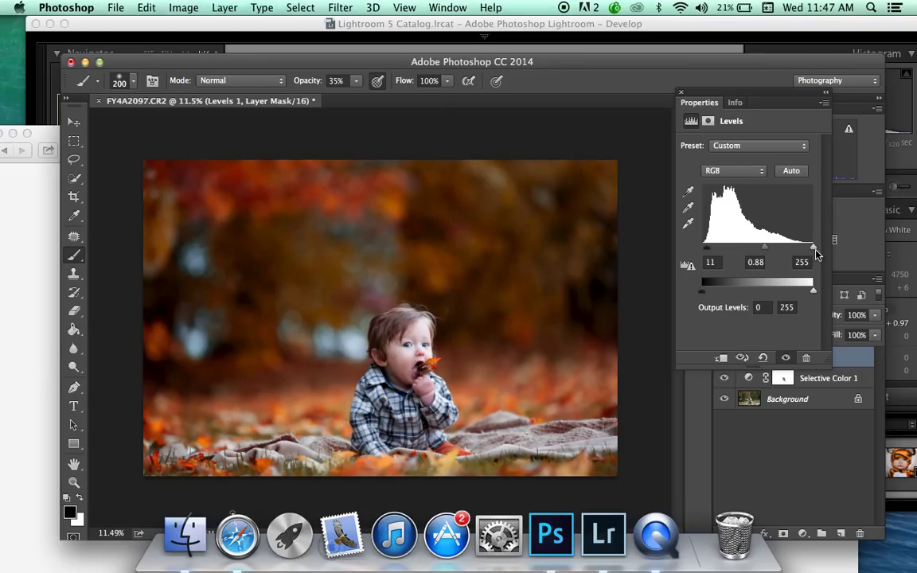
click(681, 94)
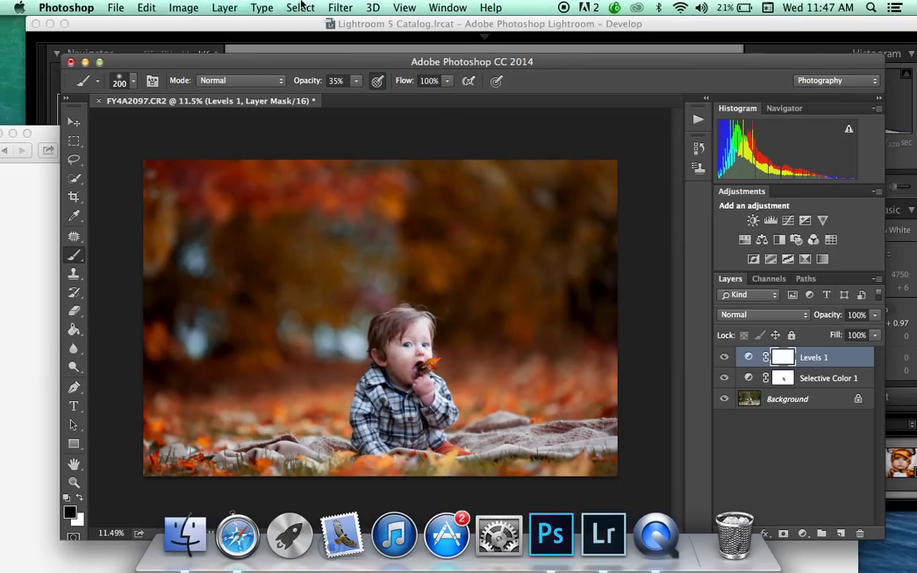
Use Merge Visible to flatten the Selective Color and Levels layers into the Background.
click(224, 8)
mouse_move(259, 209)
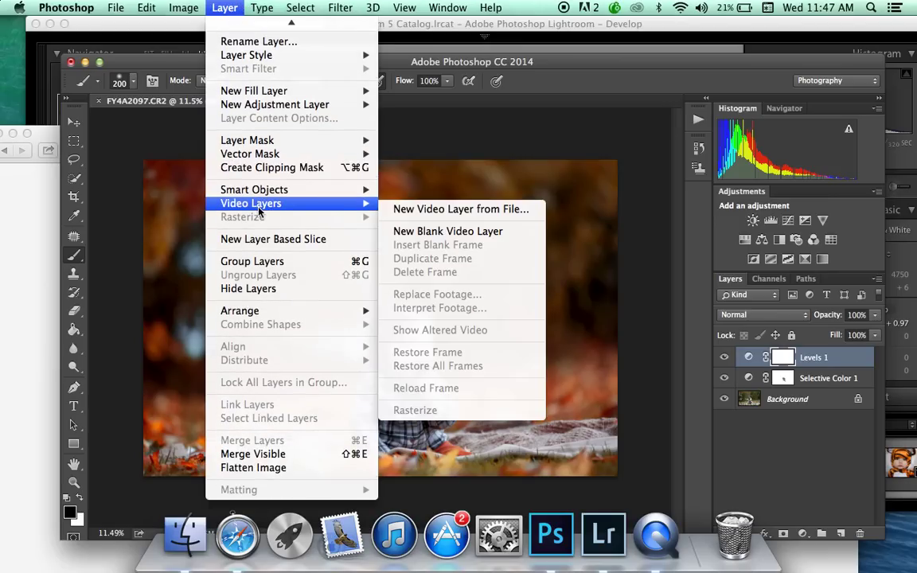
click(255, 454)
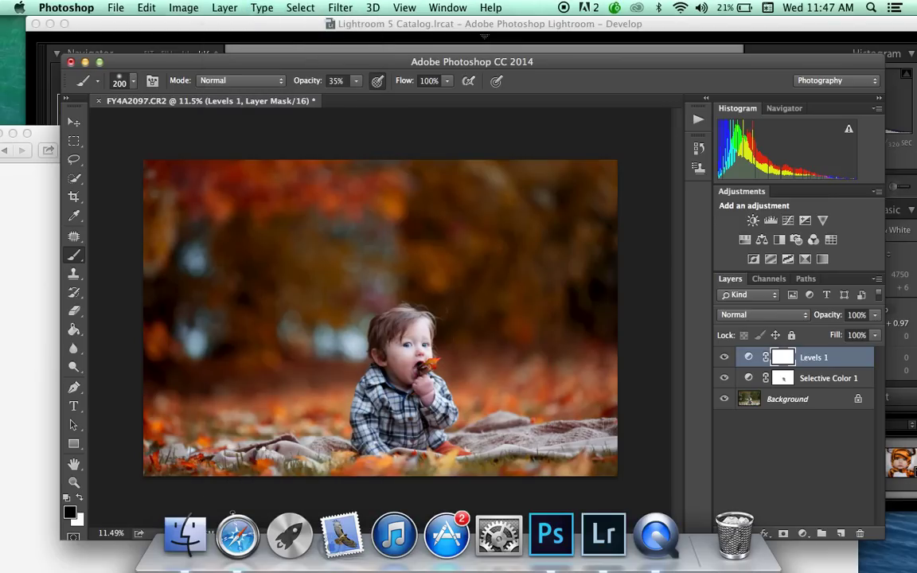
alt+click(507, 166)
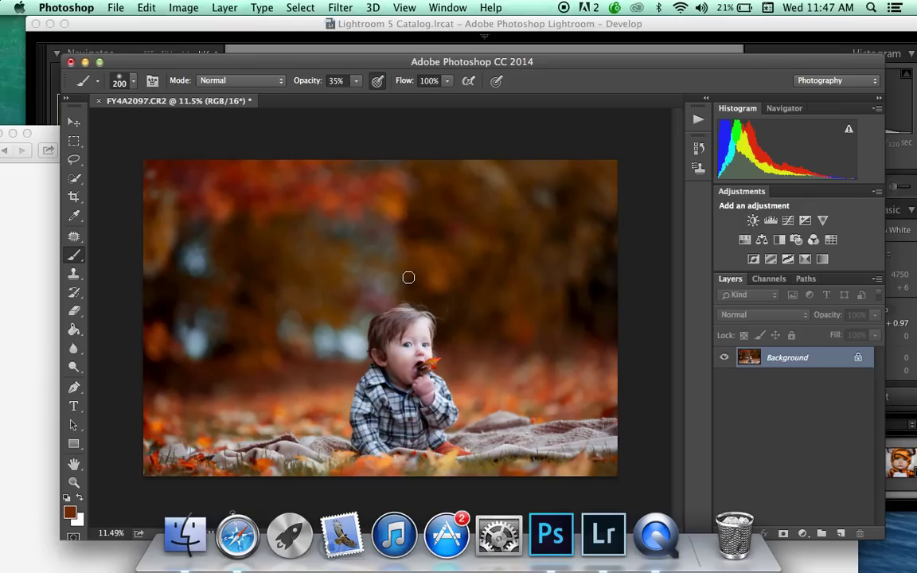
scroll(405, 333, up, 3)
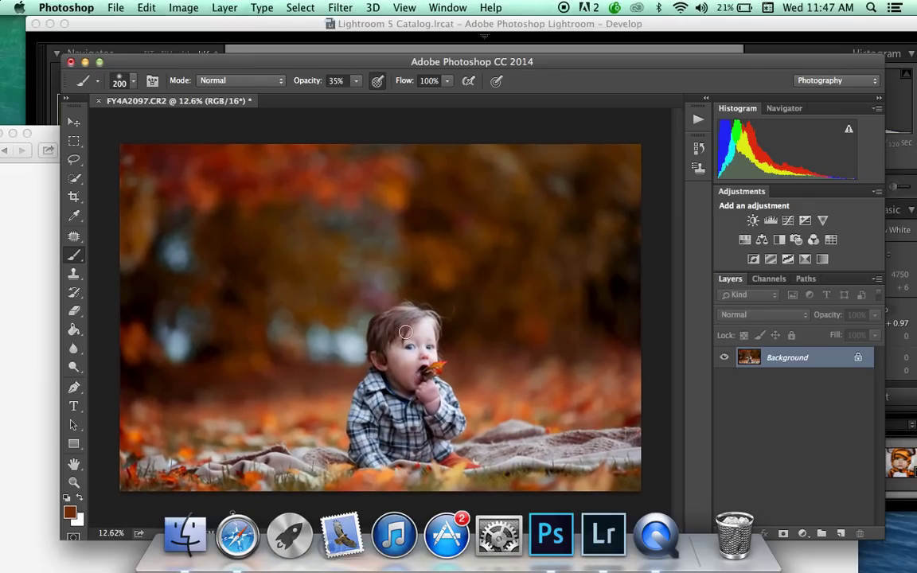
scroll(405, 333, down, 4)
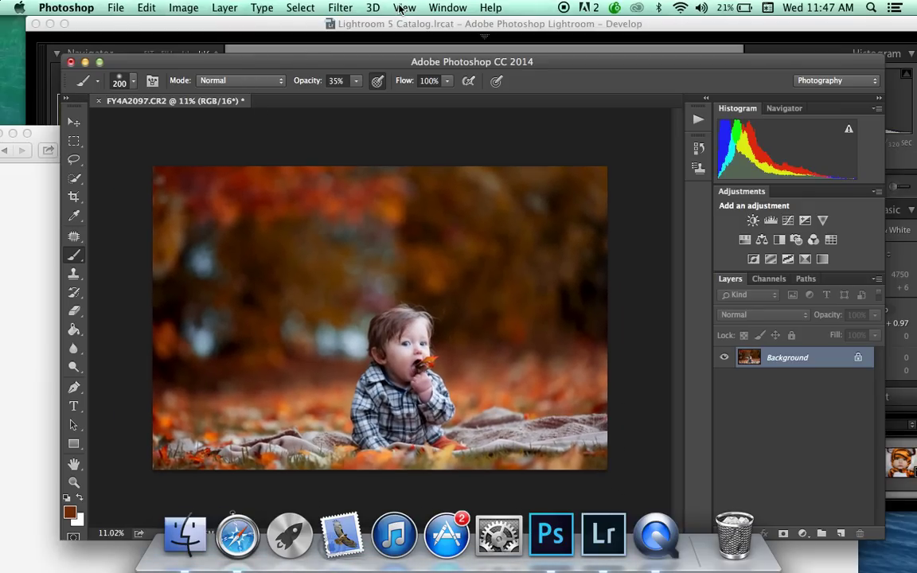
Convert the Background for Smart Filters, confirming the smart object alert.
click(333, 8)
mouse_move(383, 6)
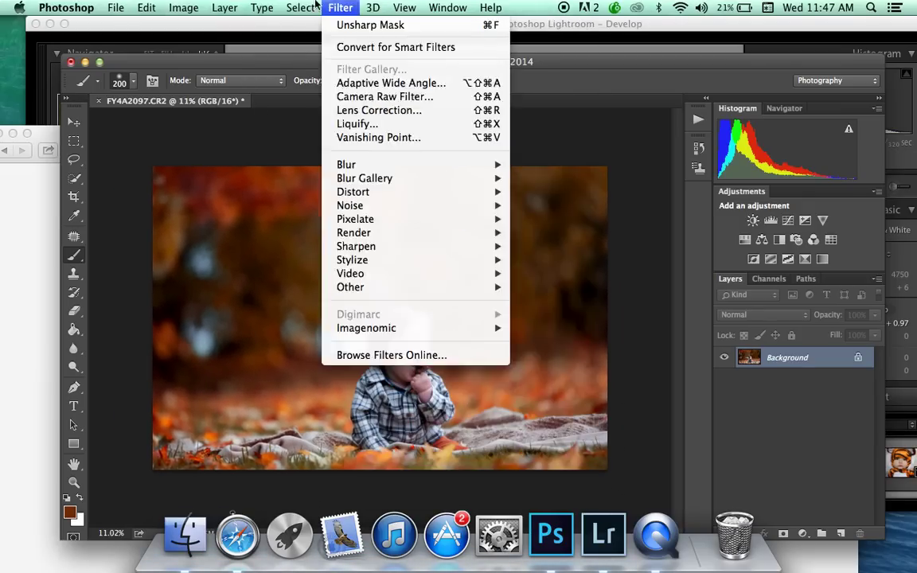
mouse_move(302, 5)
mouse_move(333, 4)
click(342, 46)
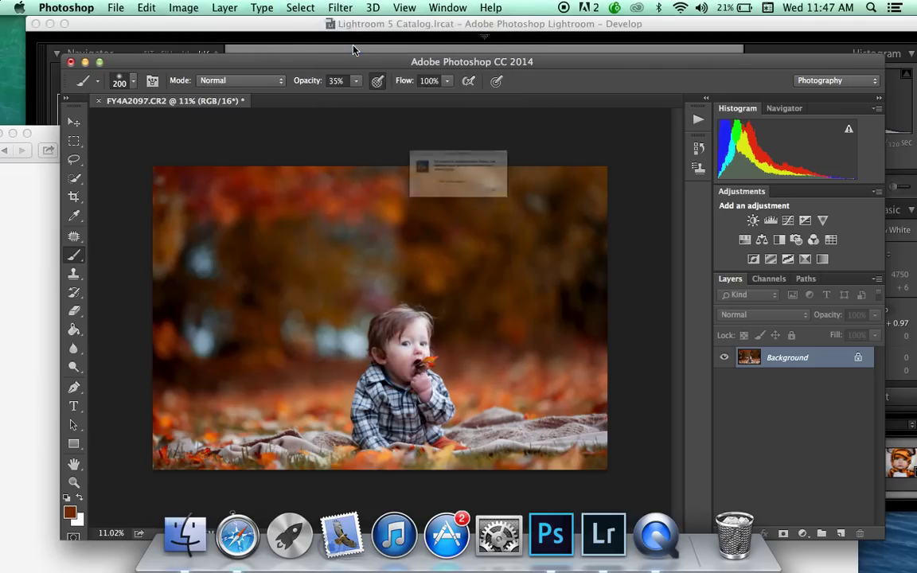
click(559, 224)
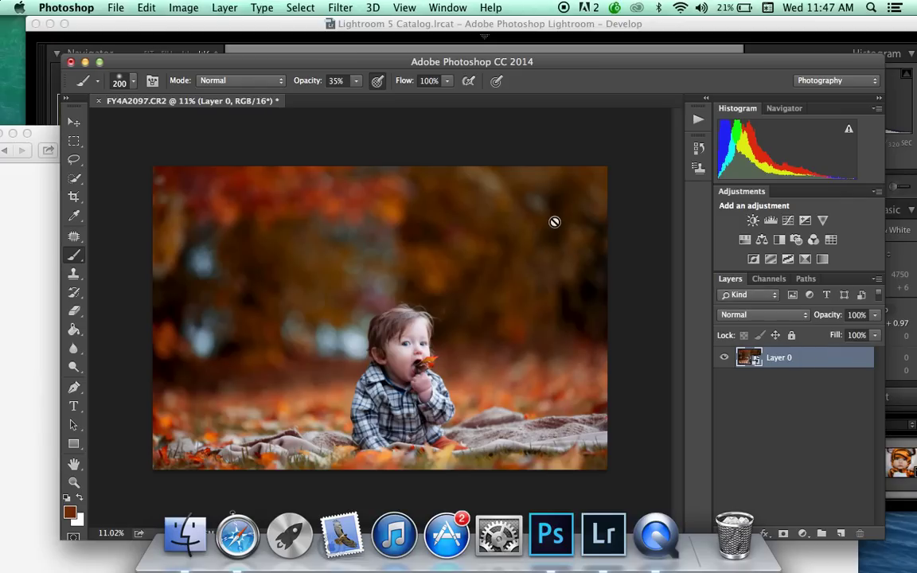
click(341, 8)
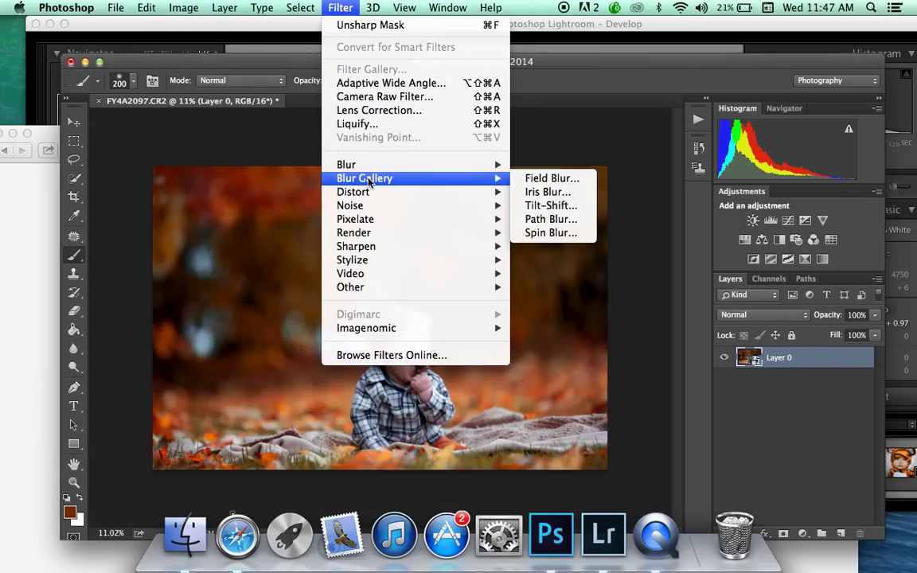
Apply Filter > Blur > Gaussian Blur with a 5.8-pixel radius.
mouse_move(369, 168)
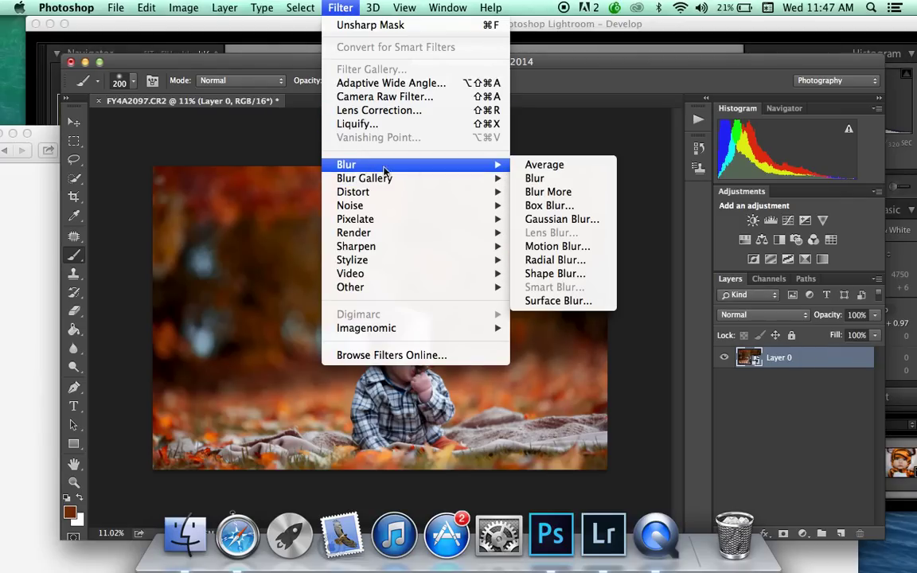
click(574, 223)
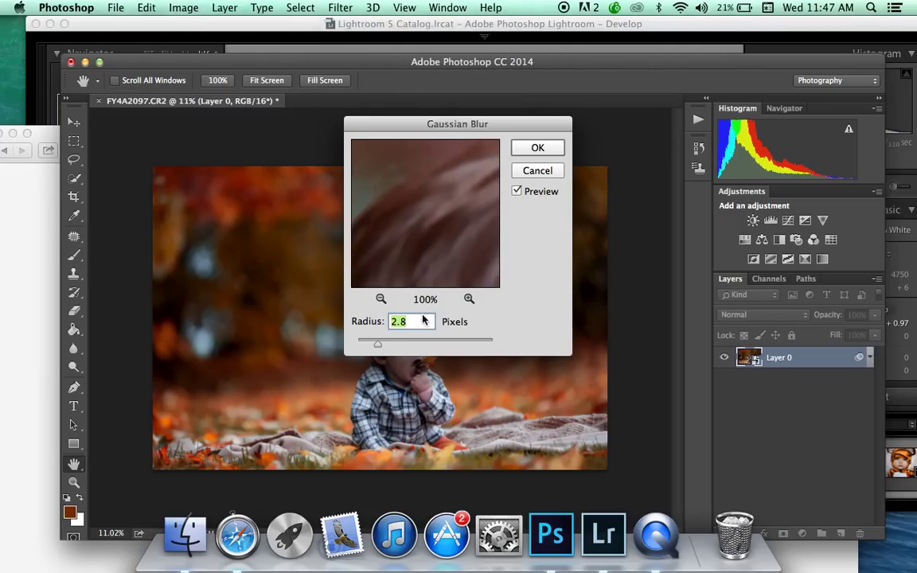
drag(378, 343, 398, 345)
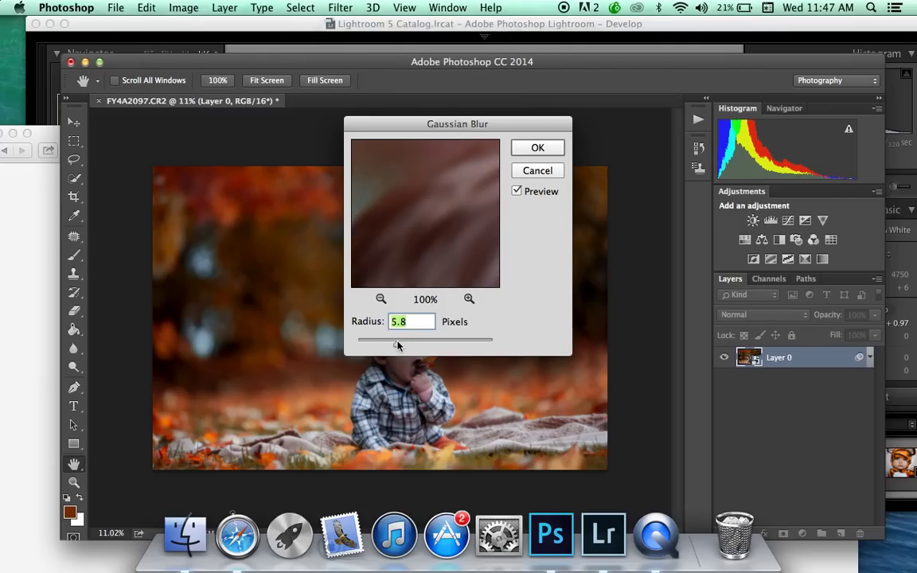
click(538, 148)
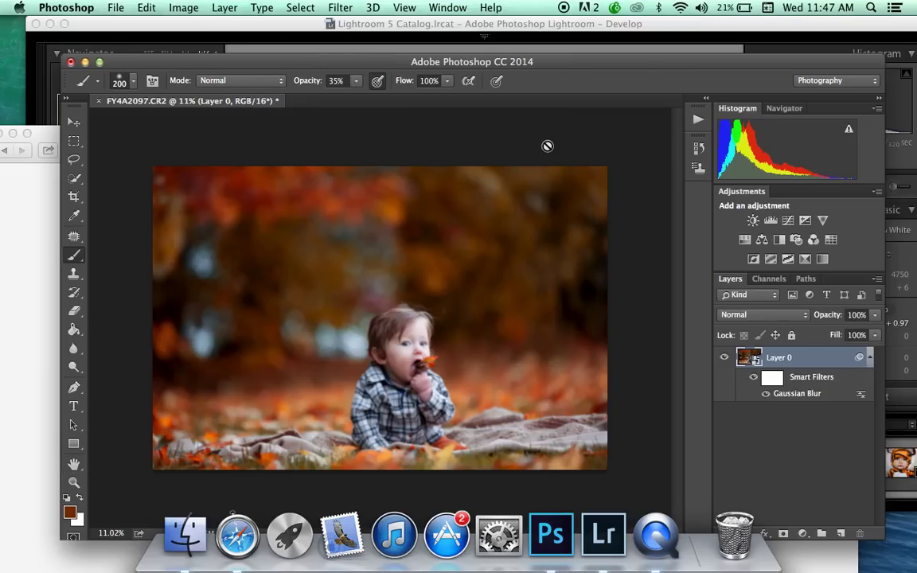
Target the Gaussian Blur filter mask and set the brush opacity to 100%.
click(772, 377)
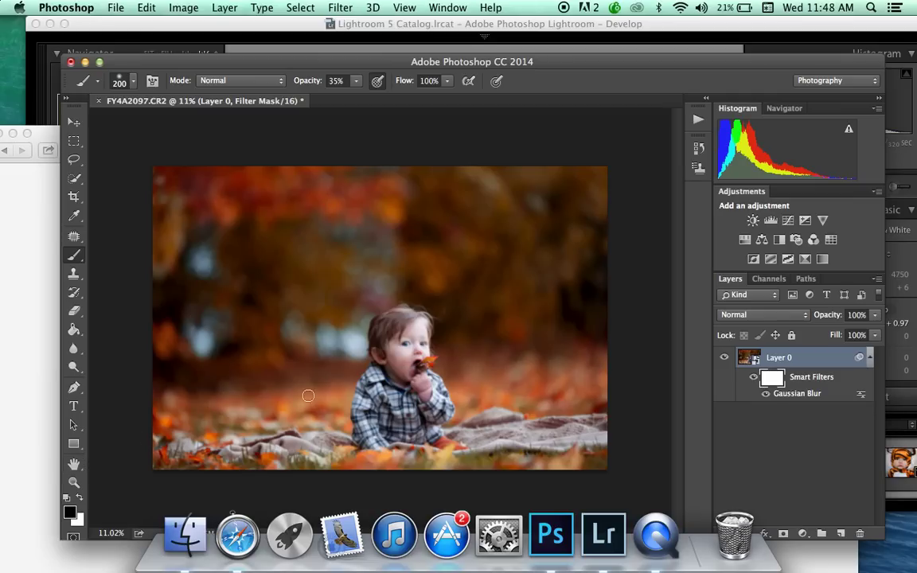
click(355, 80)
drag(364, 96, 393, 96)
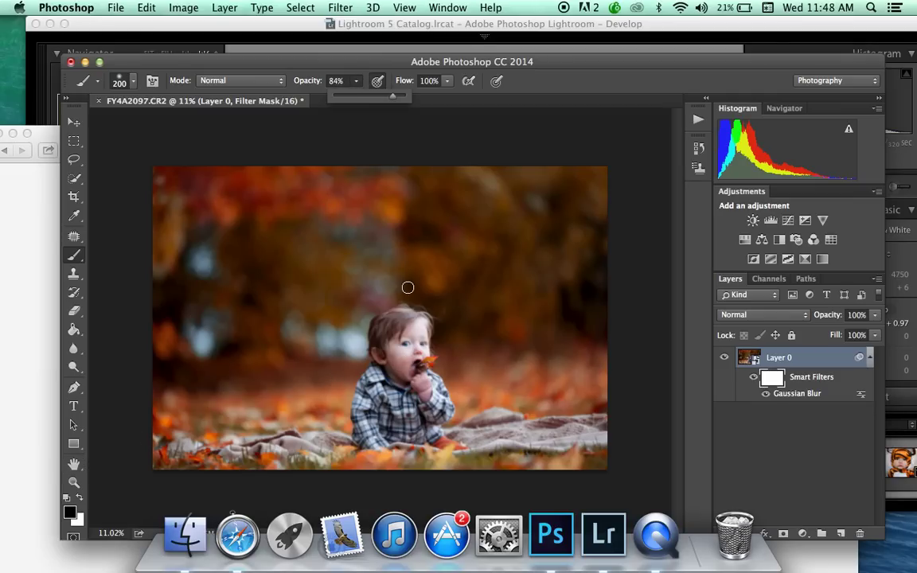
click(367, 292)
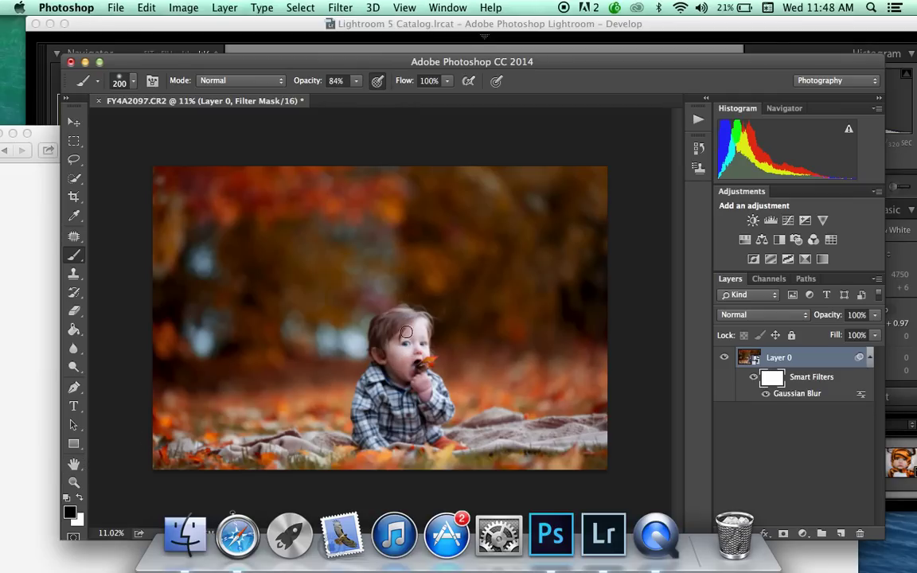
click(358, 83)
drag(365, 96, 394, 97)
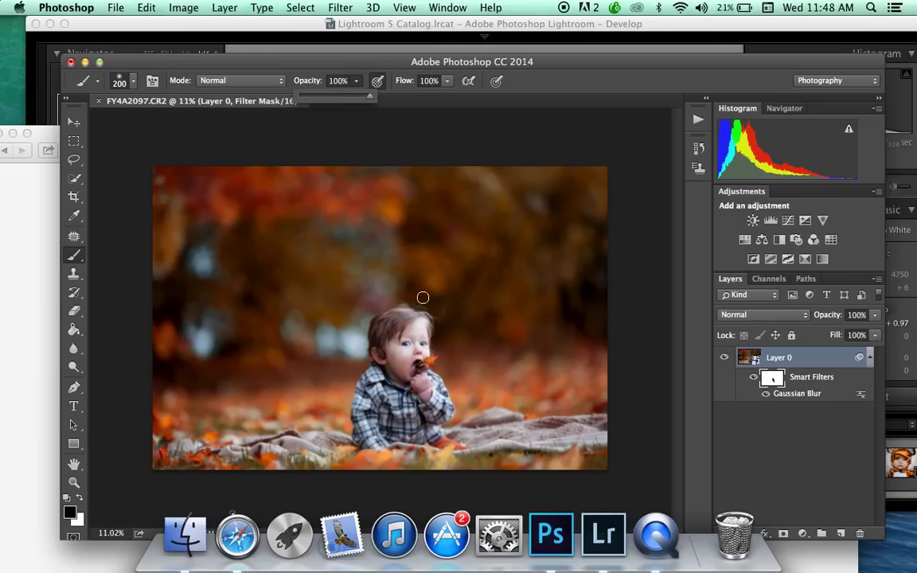
click(416, 333)
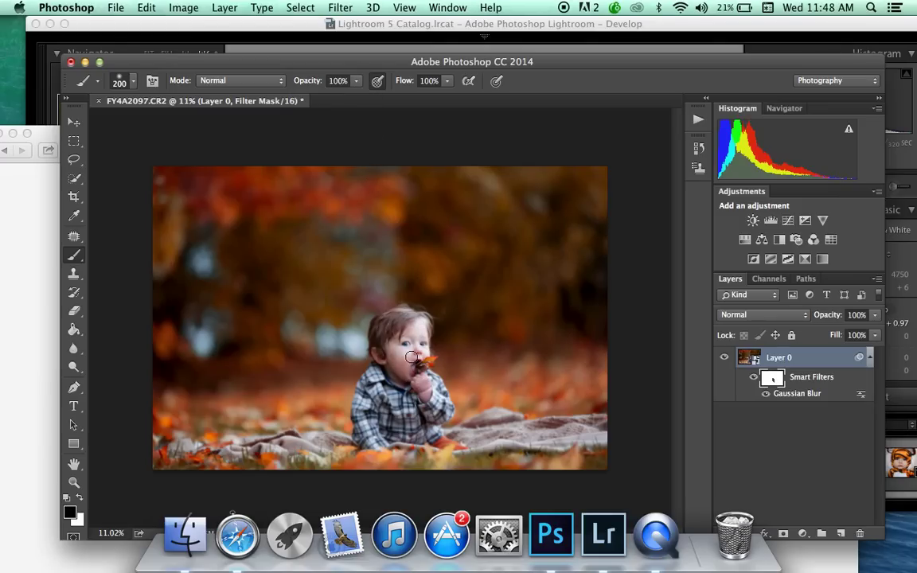
Mask the blur off the baby's face and, with a 600 brush, along the bottom edge.
drag(411, 357, 410, 369)
key(bracketright)
key(bracketright)
key(bracketright)
key(bracketright)
key(bracketright)
drag(380, 425, 183, 430)
key(super+2)
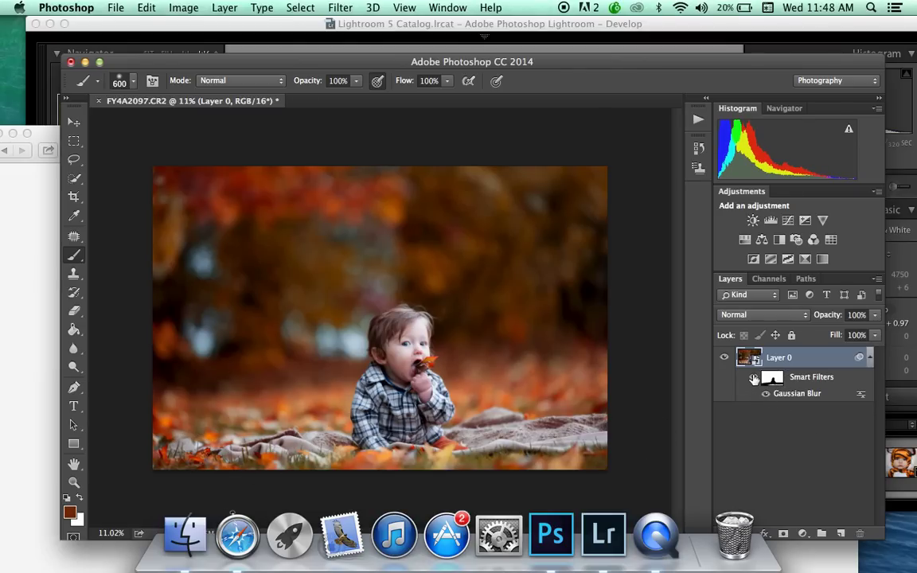
click(754, 378)
key(super+plus)
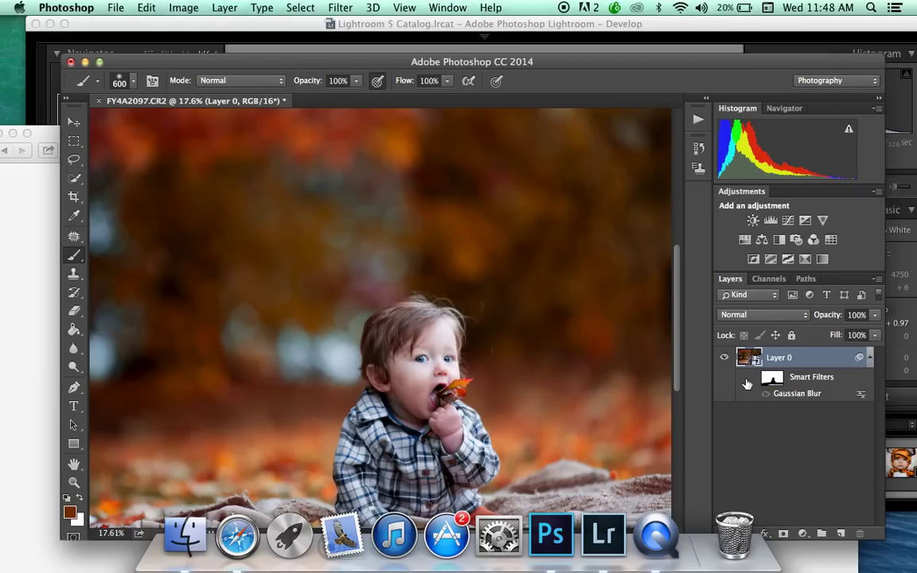
click(771, 380)
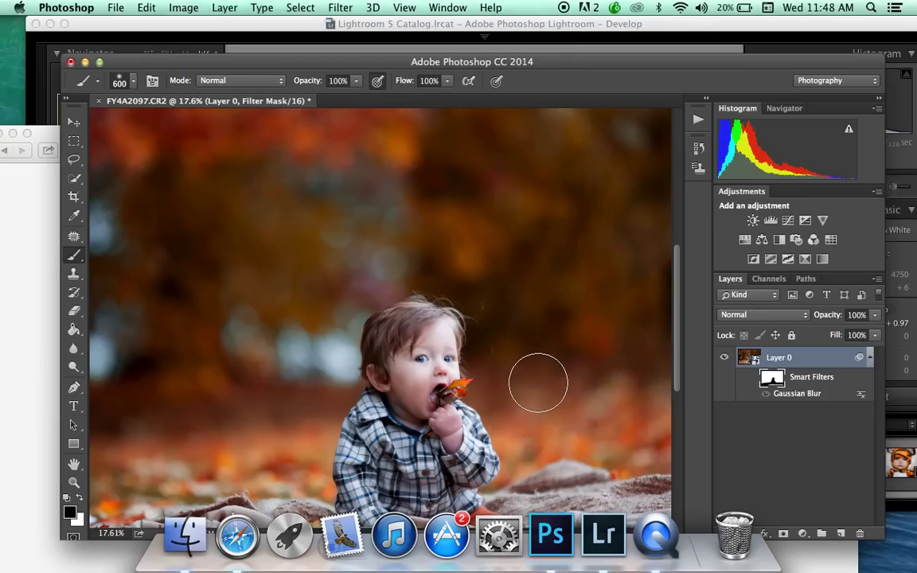
scroll(539, 383, down, 2)
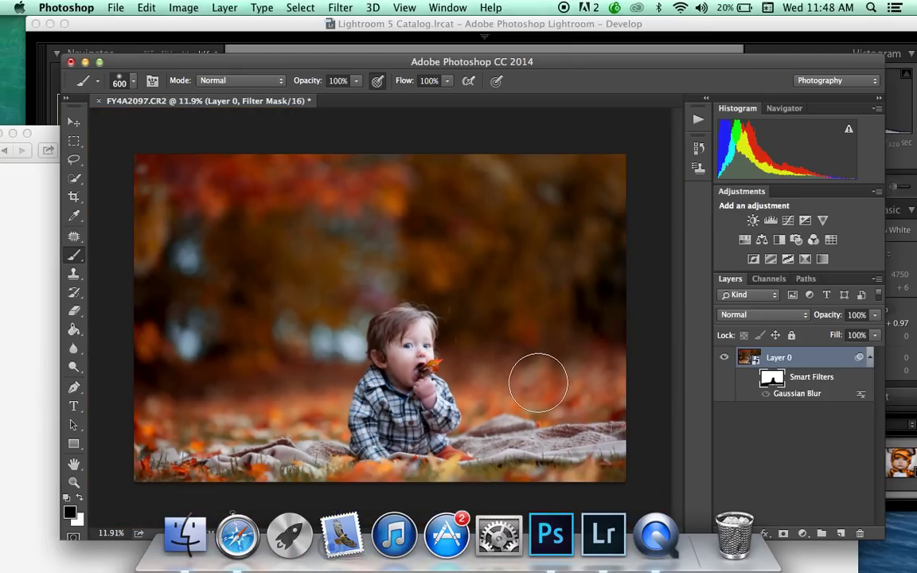
click(224, 8)
click(307, 472)
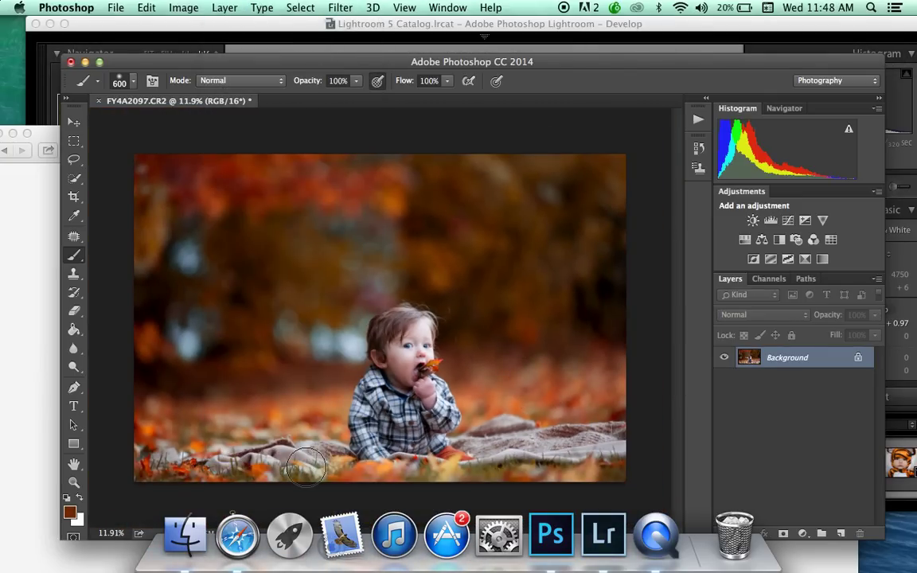
click(146, 7)
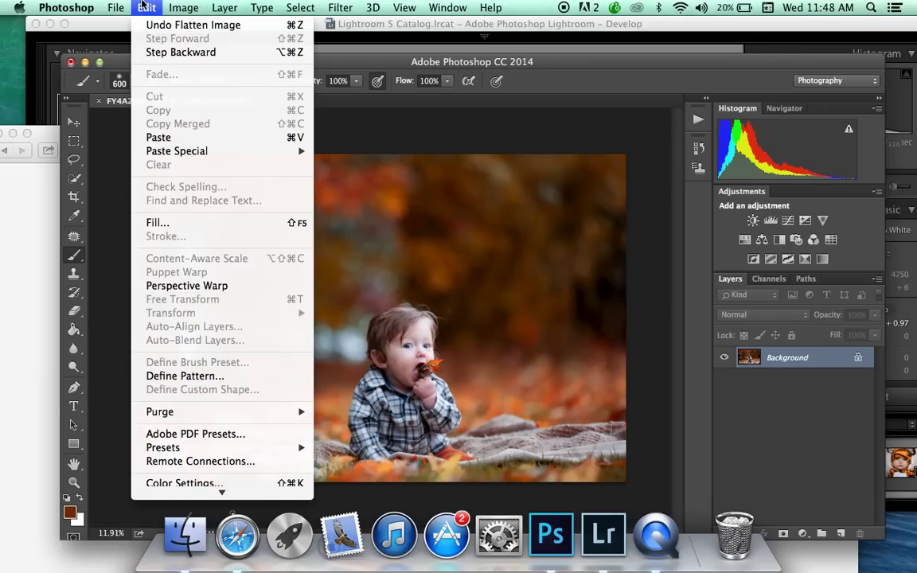
click(162, 53)
Sample a dark brown from the background and create a new layer above Layer 0.
click(789, 440)
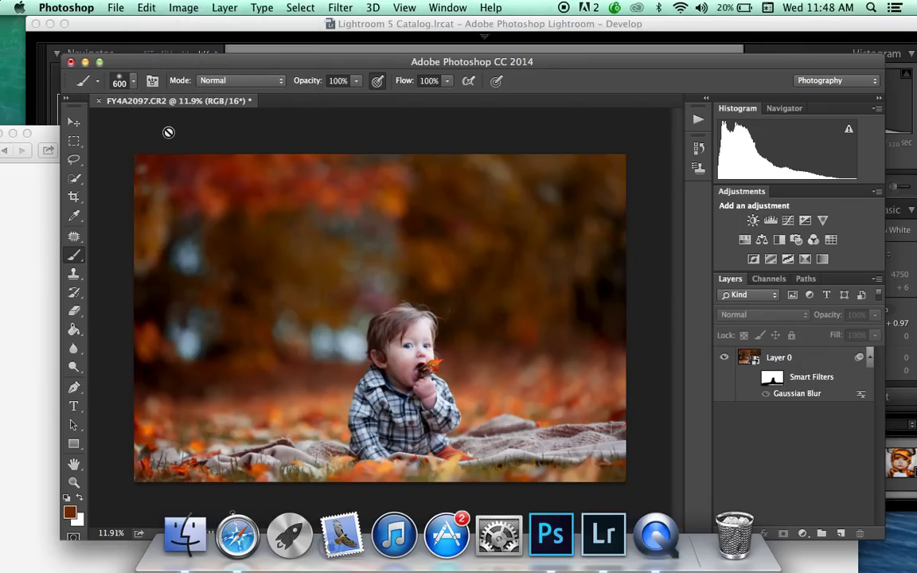
click(74, 216)
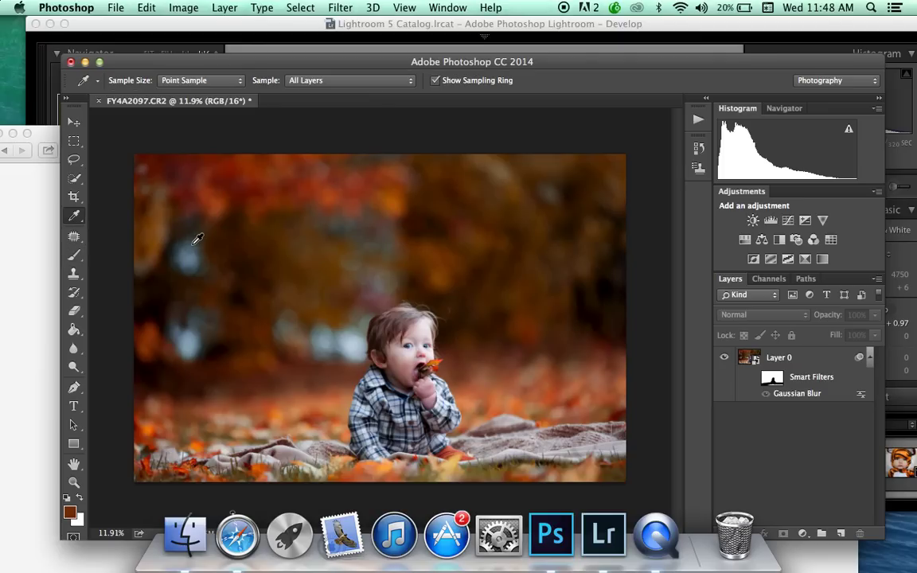
click(247, 265)
click(74, 256)
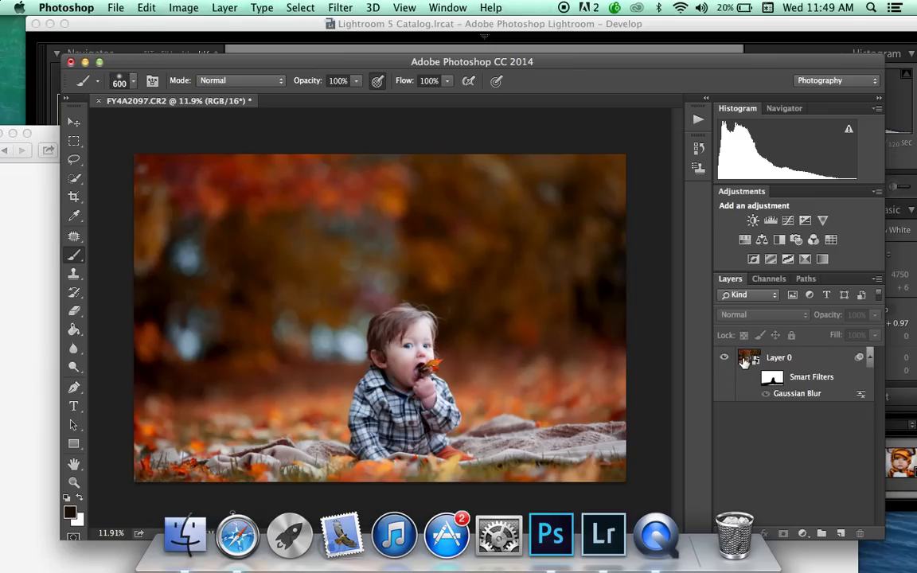
click(780, 357)
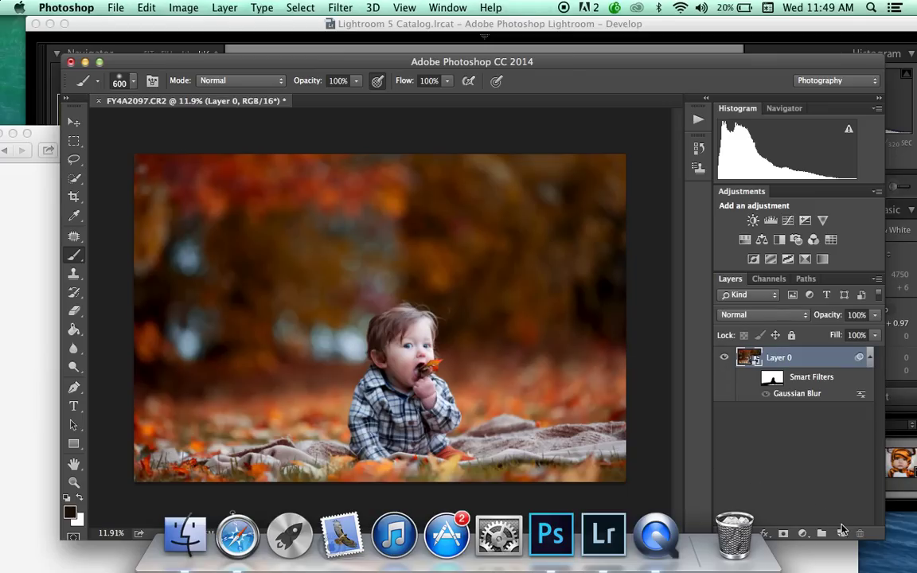
key(super+alt+shift+n)
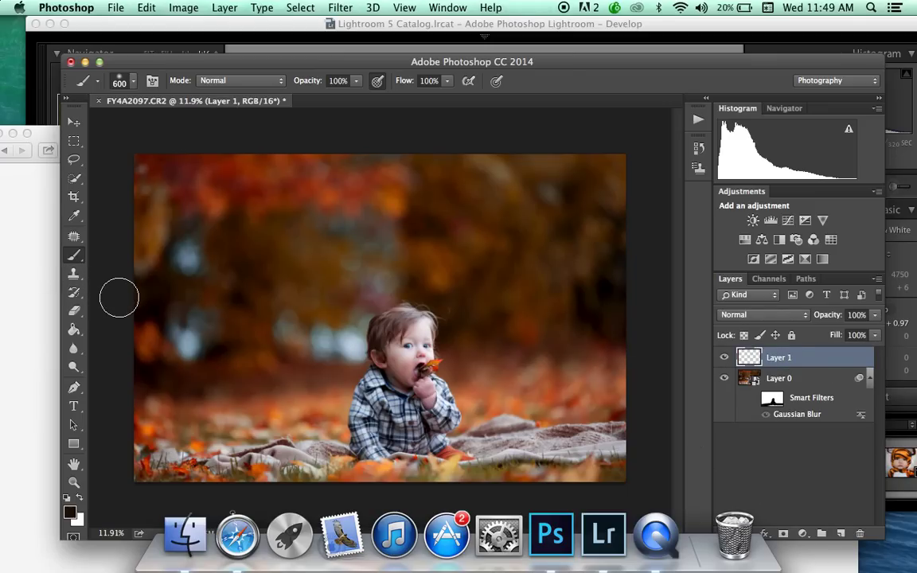
Paint the top-left corner dark with a 1700 brush at 31% opacity.
key(bracketright)
key(bracketright)
key(bracketright)
key(bracketright)
key(bracketright)
key(bracketright)
key(bracketright)
key(bracketright)
key(bracketright)
key(bracketright)
key(bracketright)
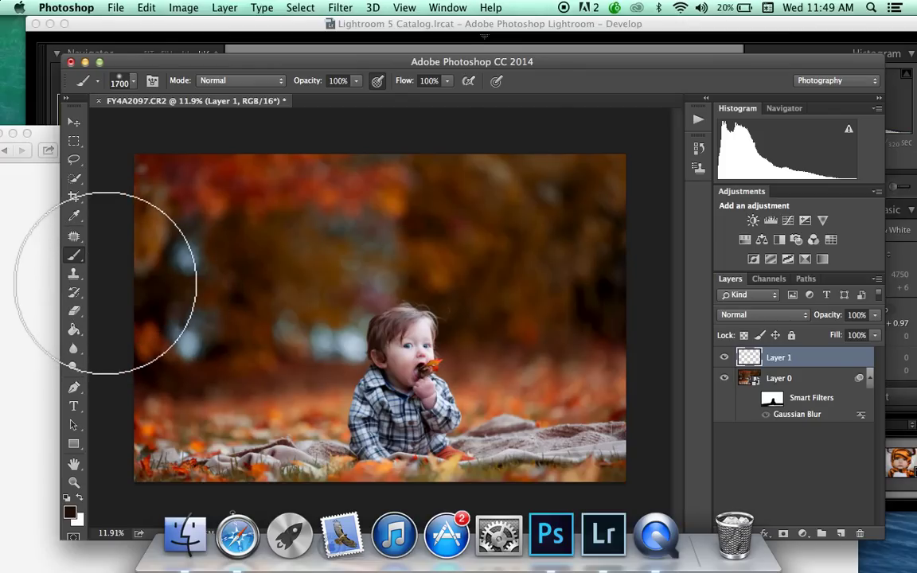
click(310, 76)
click(356, 81)
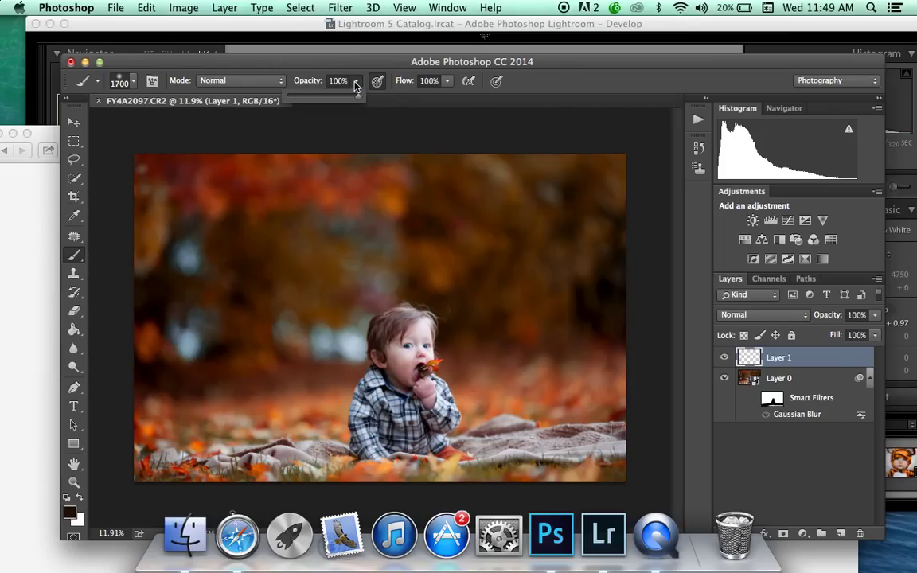
mouse_move(187, 150)
mouse_down()
mouse_move(180, 175)
mouse_move(180, 118)
mouse_move(172, 180)
mouse_move(128, 263)
mouse_move(205, 215)
mouse_move(198, 229)
mouse_up()
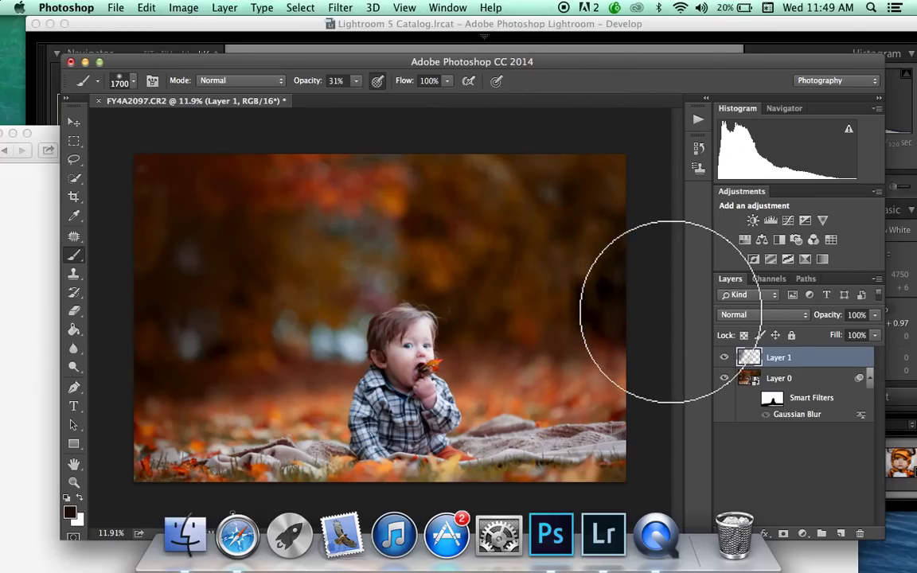
Sample a reddish orange from the leaves and paint it left of the baby.
click(73, 215)
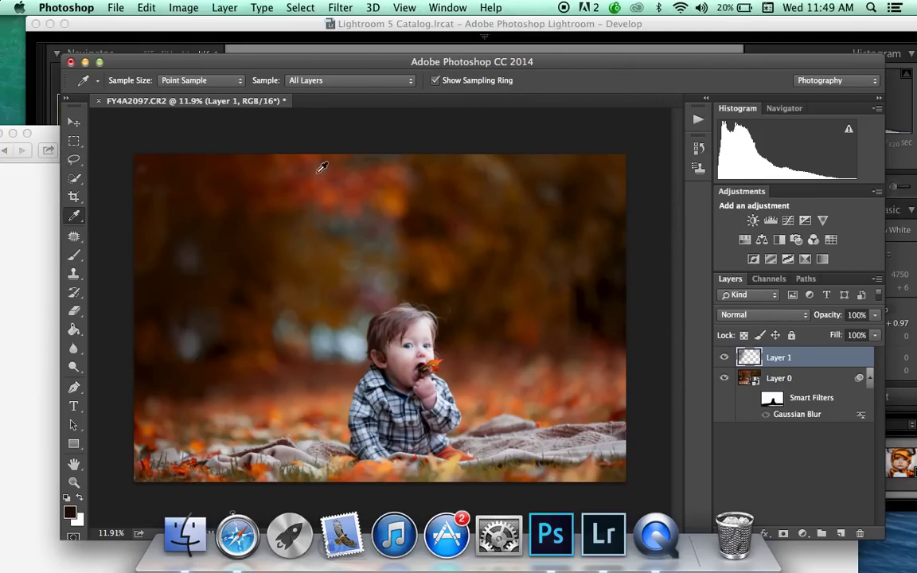
click(354, 179)
click(74, 257)
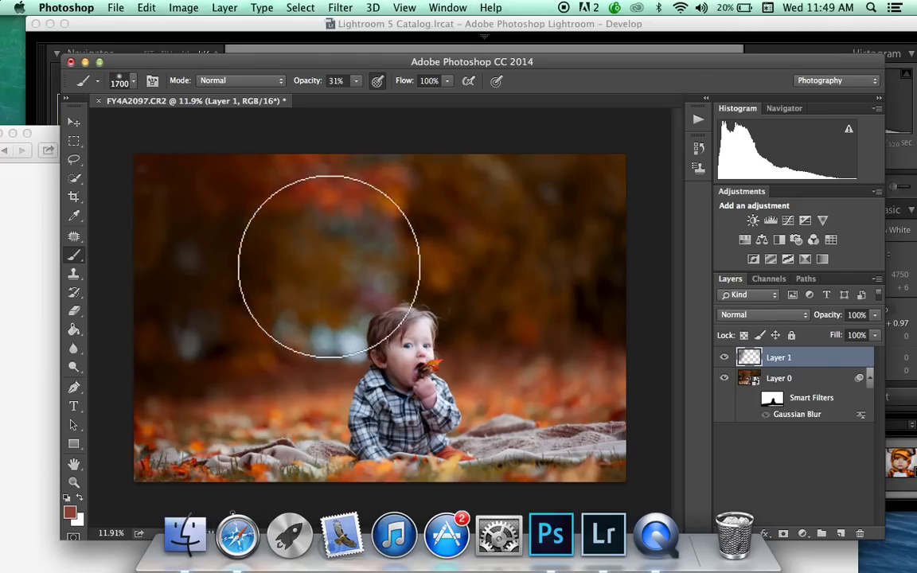
mouse_move(262, 291)
mouse_down()
mouse_move(325, 229)
mouse_move(330, 207)
mouse_move(272, 264)
mouse_move(286, 328)
mouse_up()
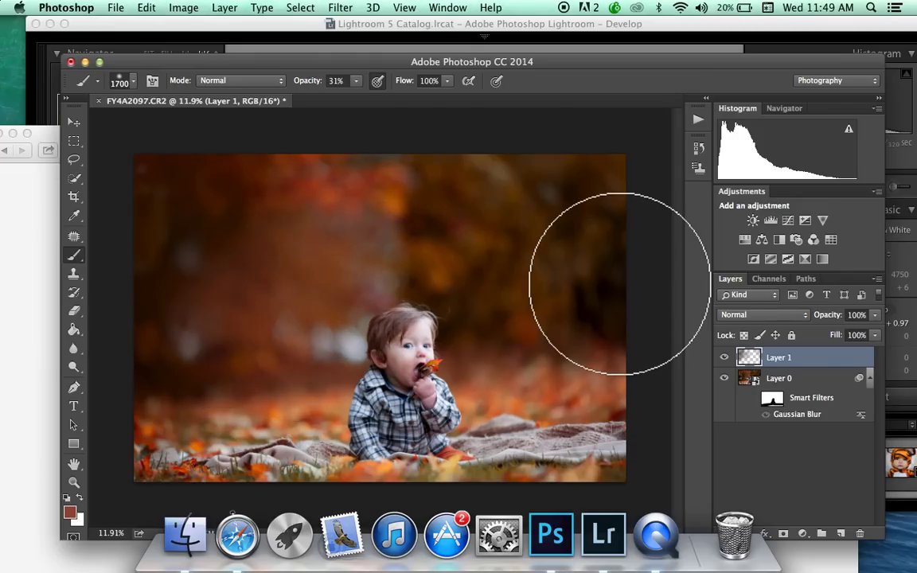
Set Layer 1 opacity to 54% and toggle it to compare before and after.
click(875, 316)
drag(828, 331, 845, 336)
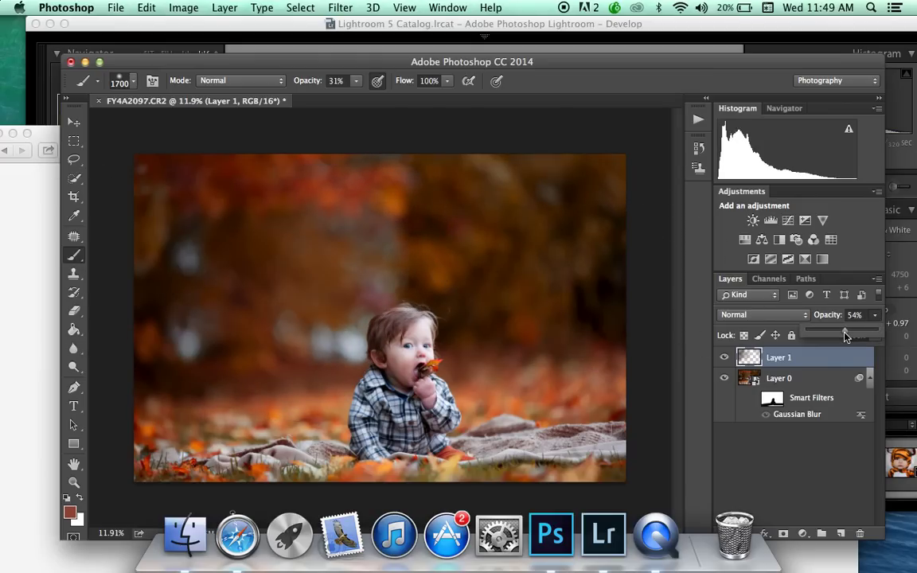
click(724, 357)
click(724, 358)
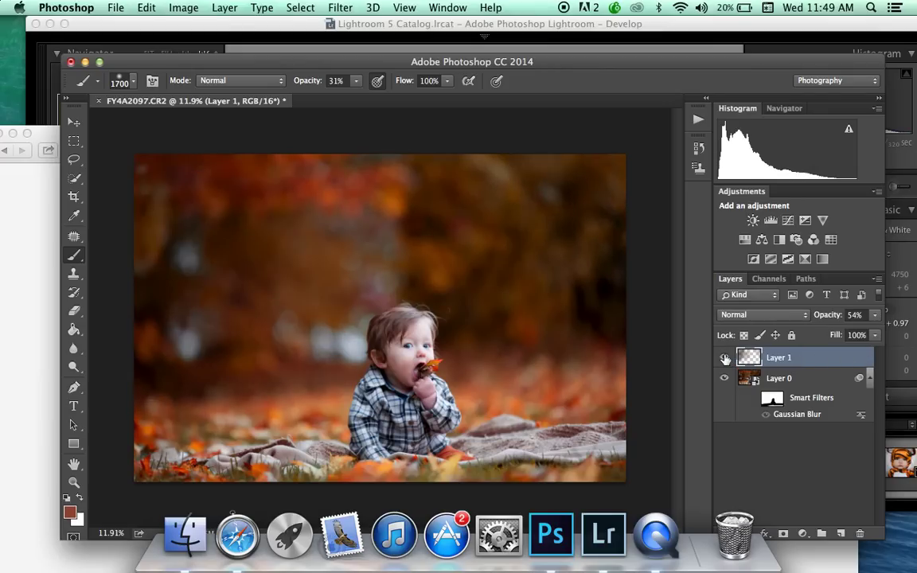
click(724, 357)
click(725, 358)
Merge the visible layers into a single layer.
click(225, 8)
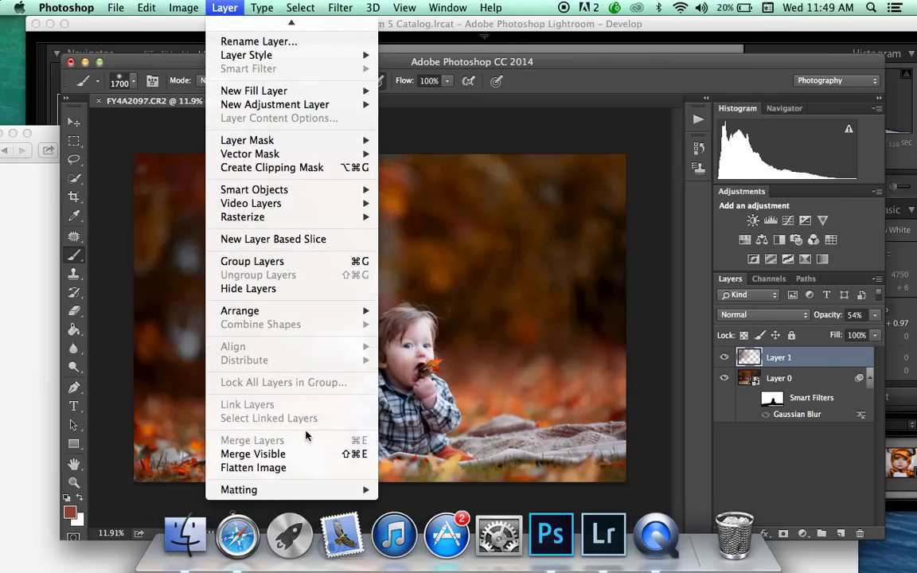
click(303, 456)
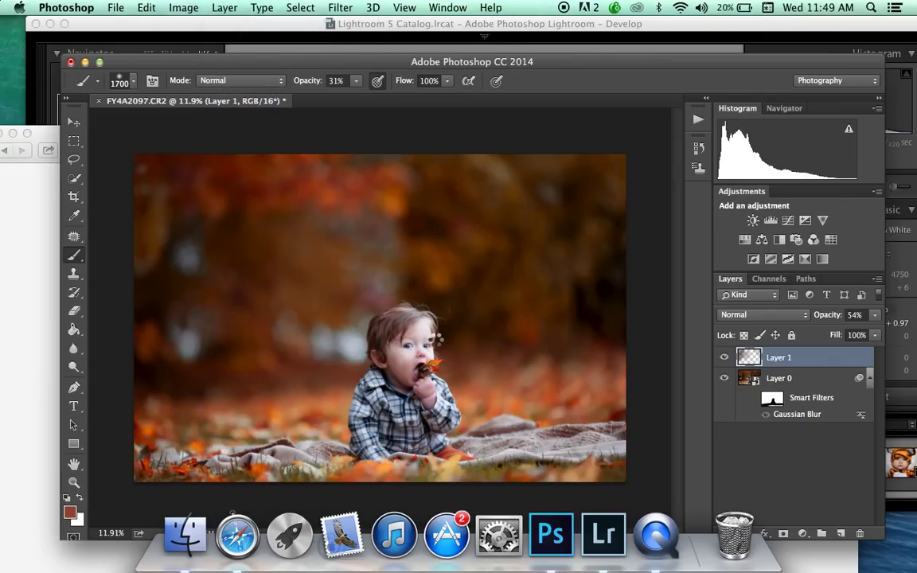
scroll(436, 342, up, 5)
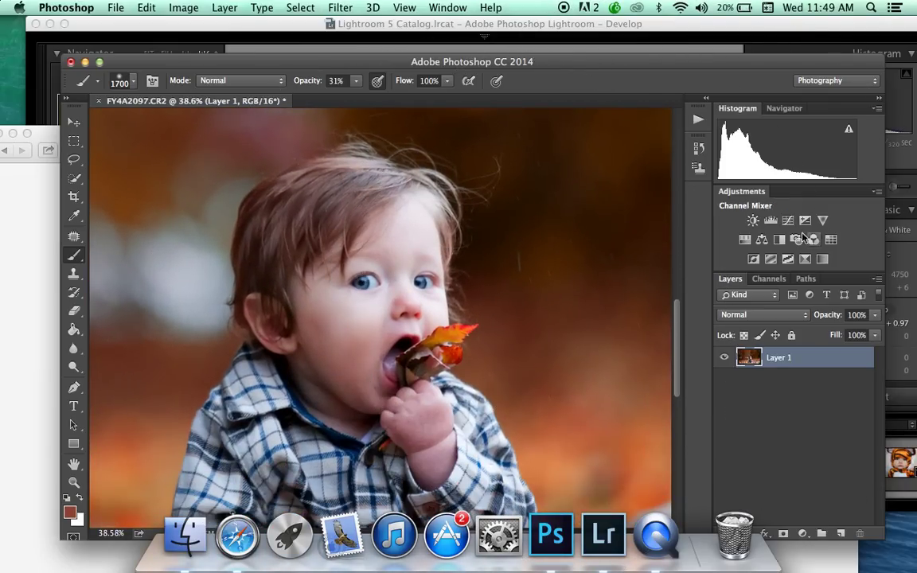
Add a Curves layer and lift the RGB curve (127 to 171) to brighten the photo.
click(786, 224)
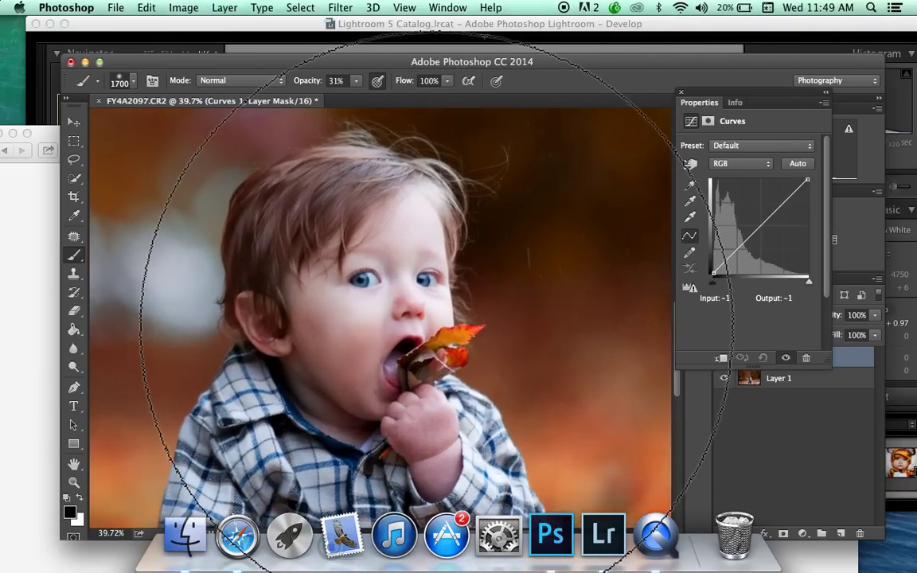
scroll(372, 311, up, 3)
drag(731, 255, 763, 211)
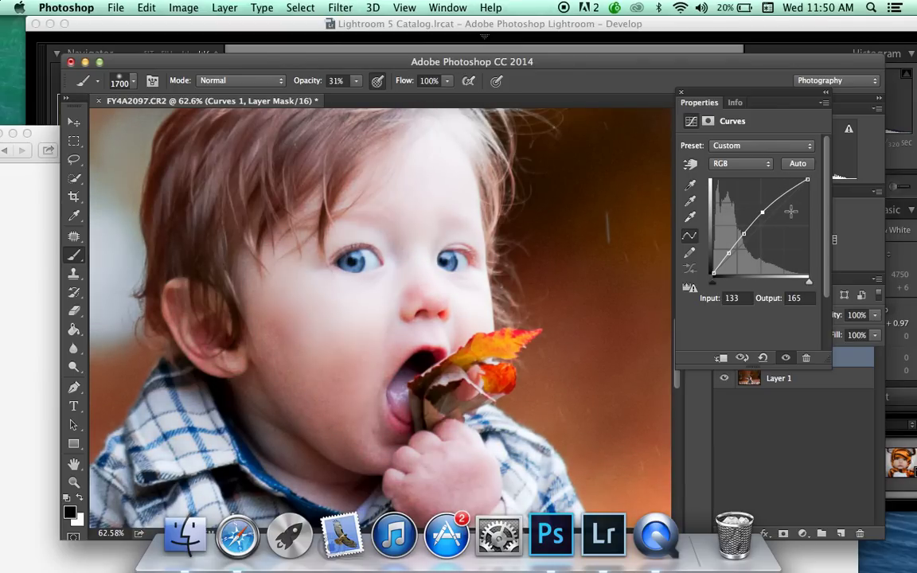
Fill the Curves mask black with the Paint Bucket to hide the brightening.
click(682, 92)
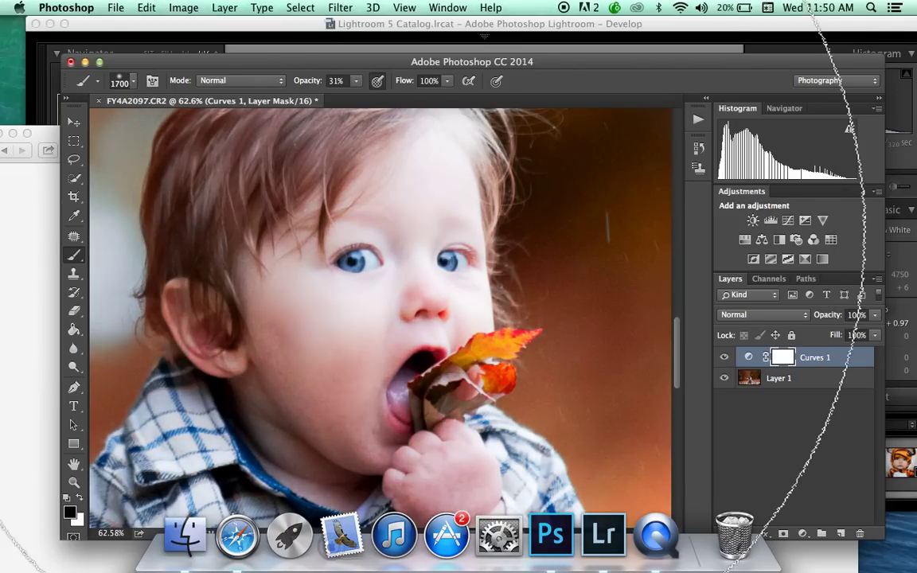
key(g)
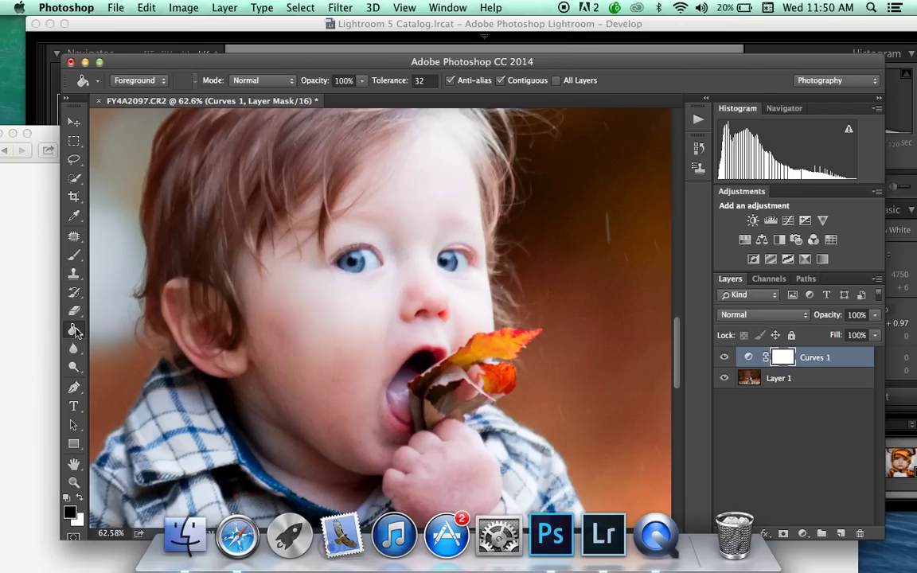
click(192, 276)
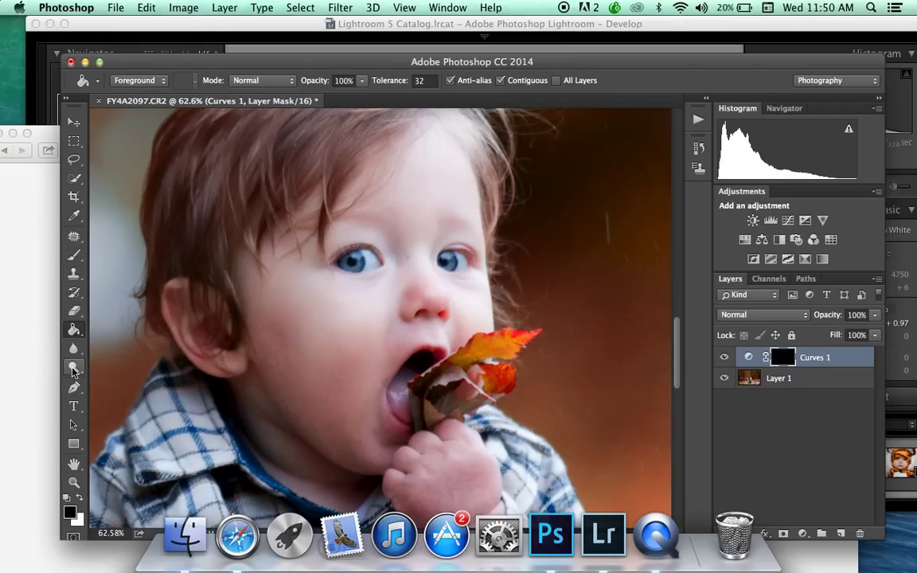
Set a small, 100%-opacity white brush and paint the brightening back over both eyes.
click(72, 256)
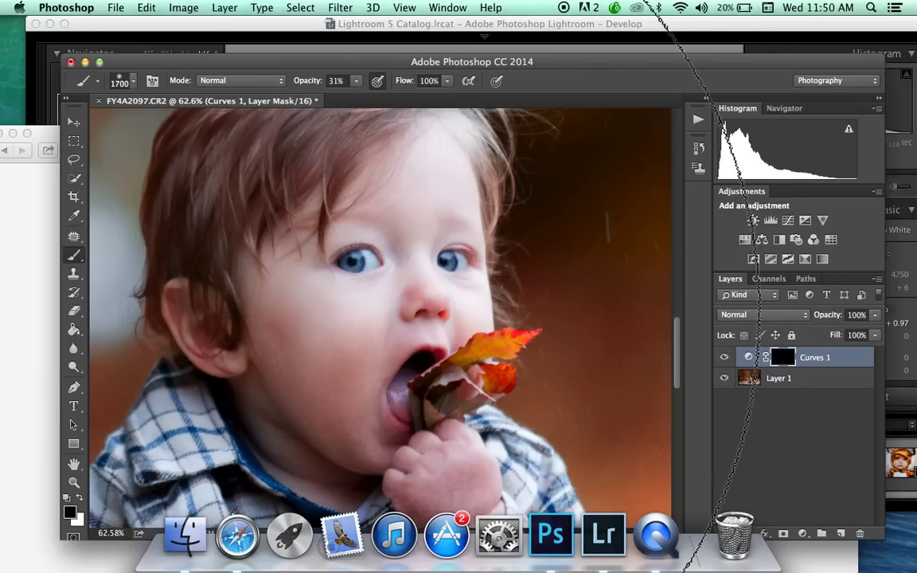
key(bracketleft)
key(bracketleft)
key(bracketleft)
key(bracketleft)
key(bracketleft)
key(bracketleft)
key(bracketleft)
key(bracketleft)
key(bracketleft)
key(bracketleft)
key(bracketleft)
key(bracketleft)
key(bracketleft)
key(bracketleft)
key(bracketleft)
key(bracketleft)
key(bracketleft)
key(bracketleft)
key(bracketleft)
key(bracketleft)
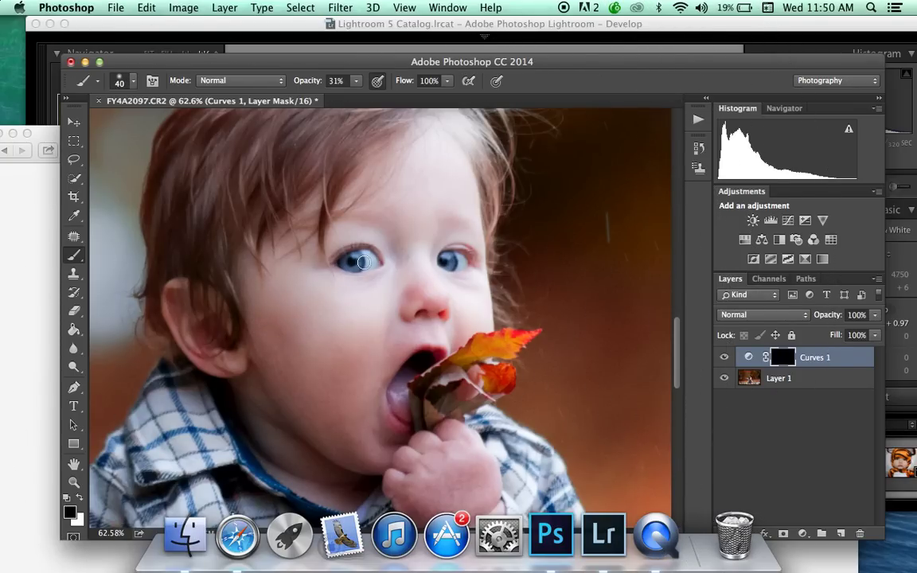
scroll(353, 259, up, 2)
click(356, 81)
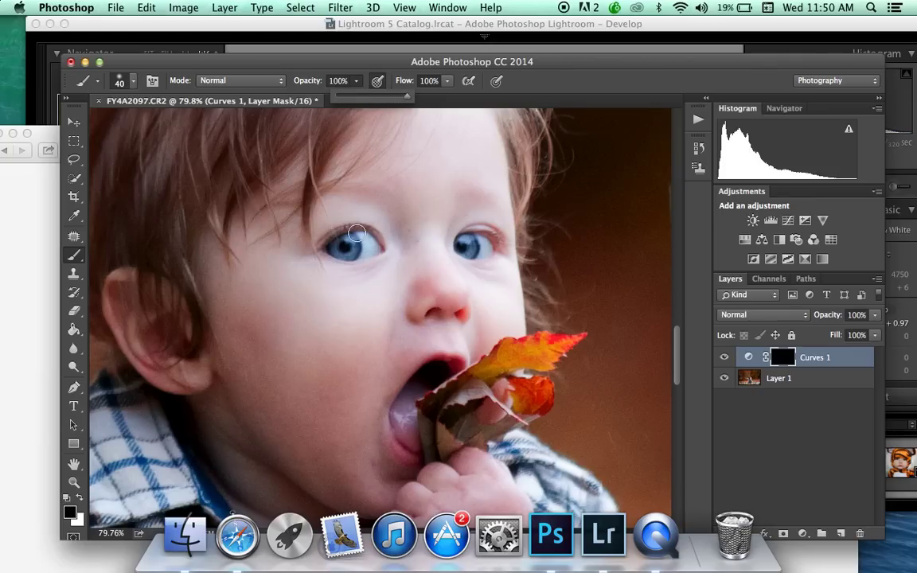
key(bracketleft)
key(0)
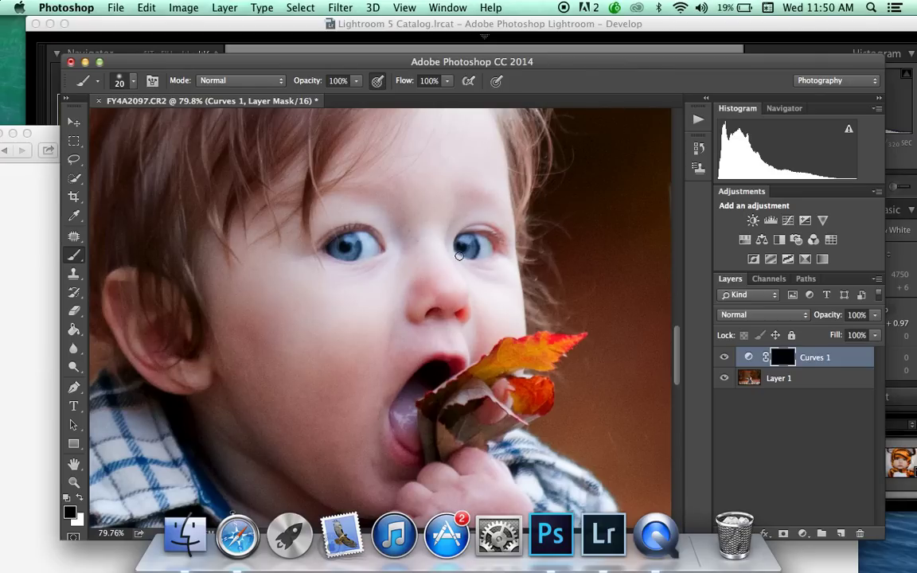
click(80, 499)
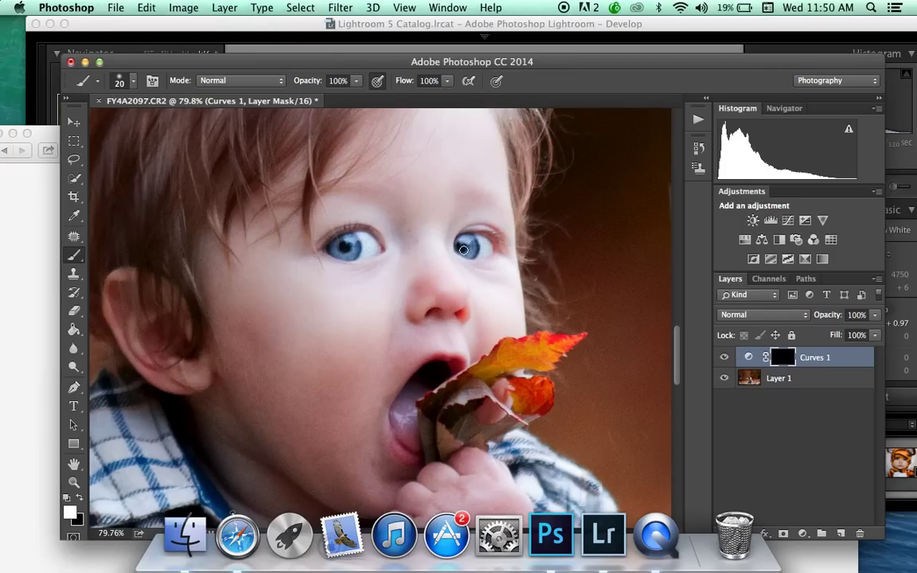
scroll(488, 244, down, 3)
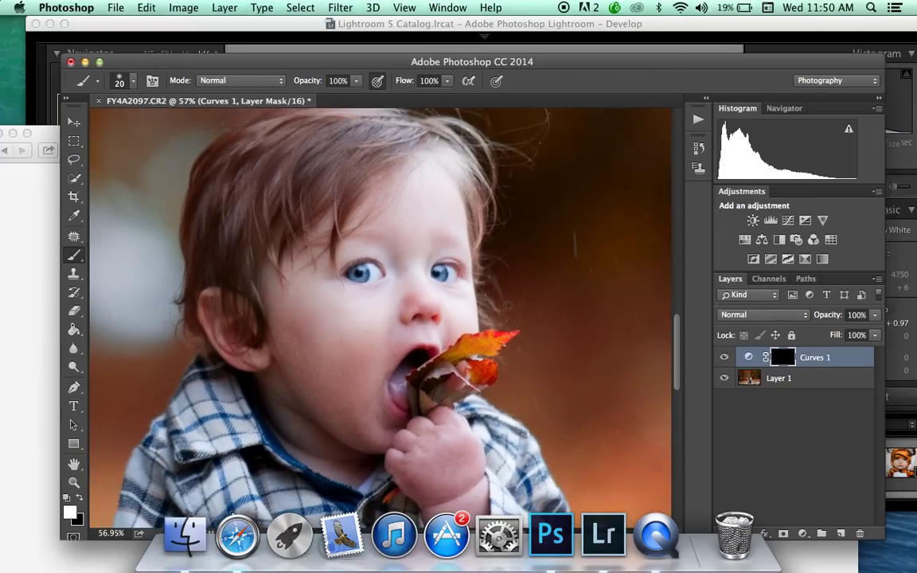
Toggle the Curves layer off and on to compare the brightened eyes.
click(724, 360)
click(724, 360)
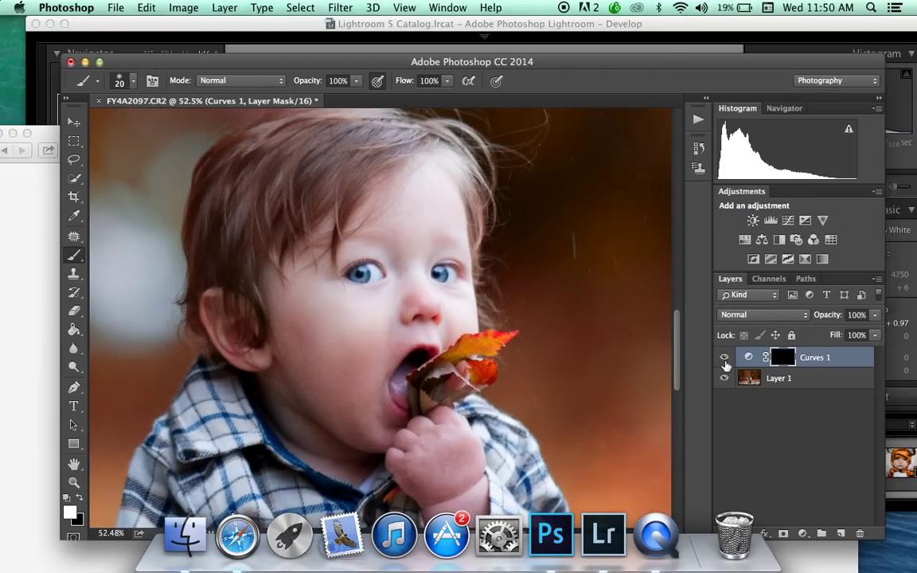
scroll(560, 354, down, 5)
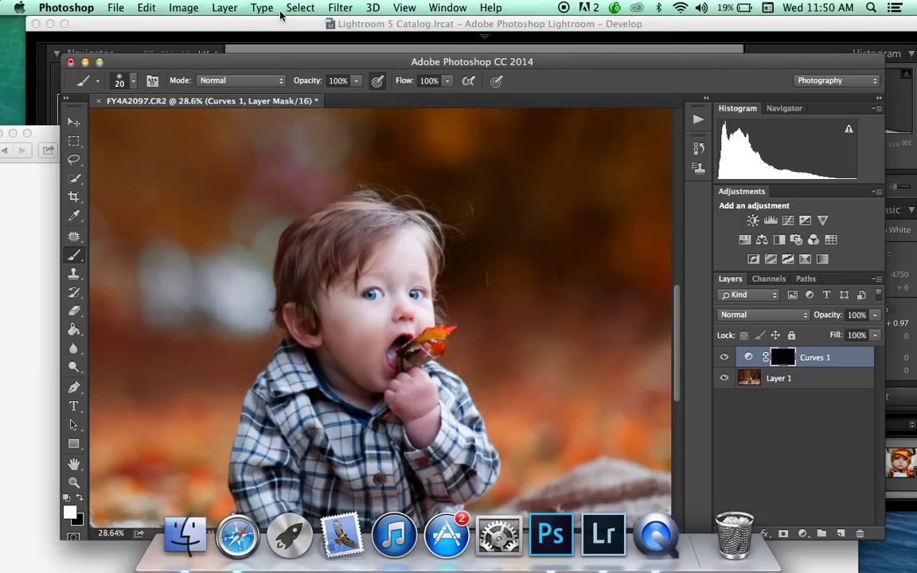
click(242, 8)
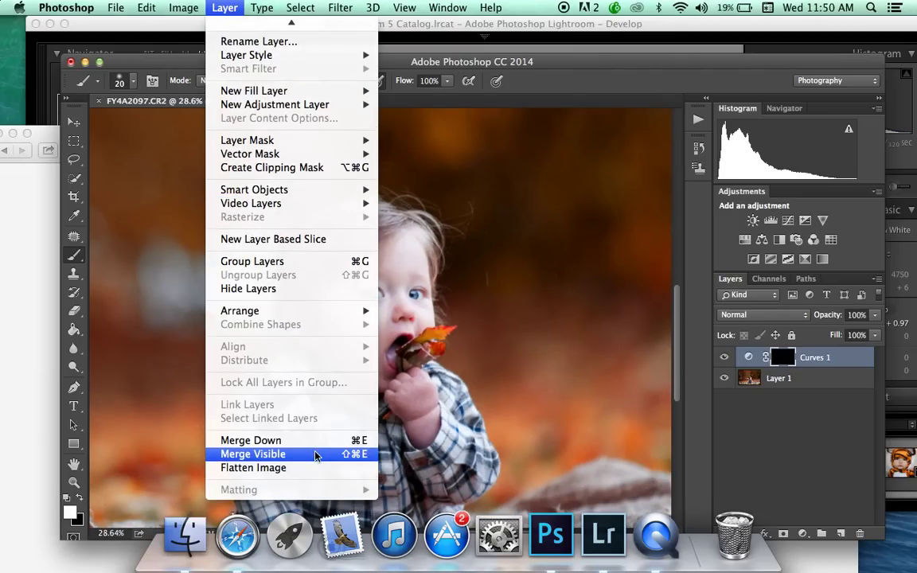
Merge all visible layers and apply Noiseware's Default preset (luminance 70%, color 80%) to the photo.
click(315, 453)
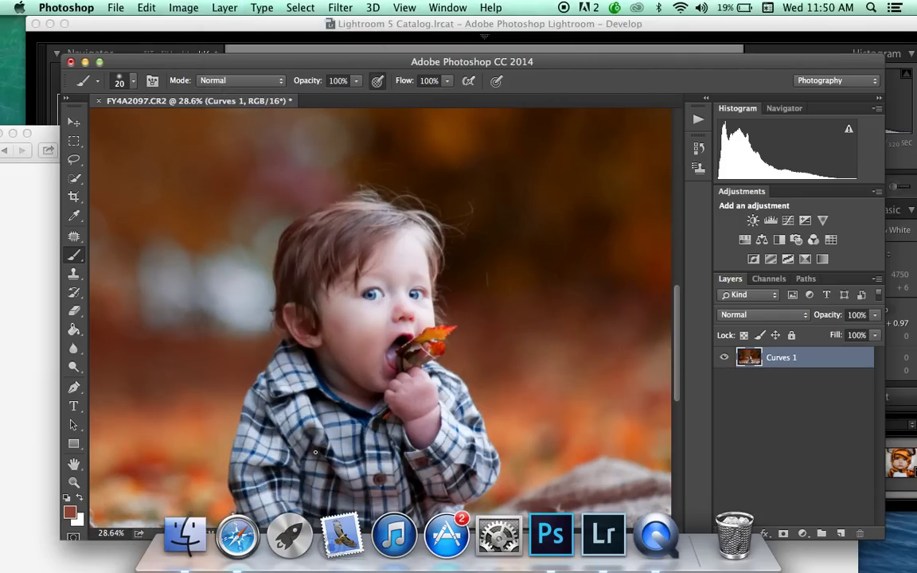
click(340, 8)
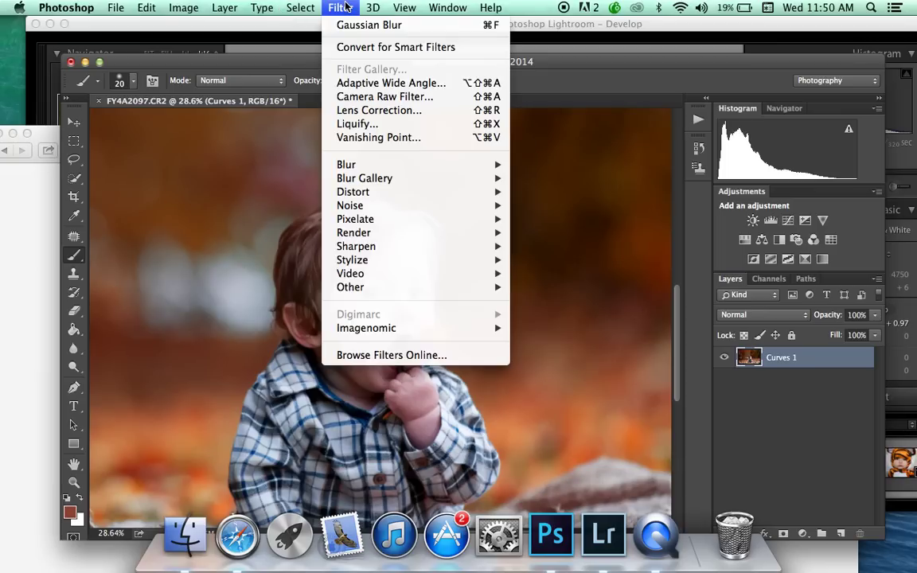
mouse_move(354, 328)
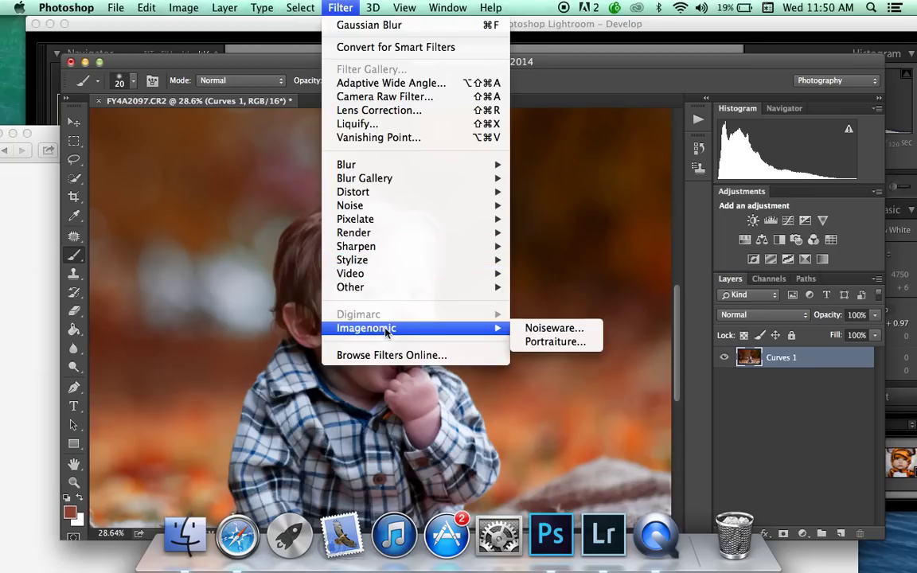
click(563, 332)
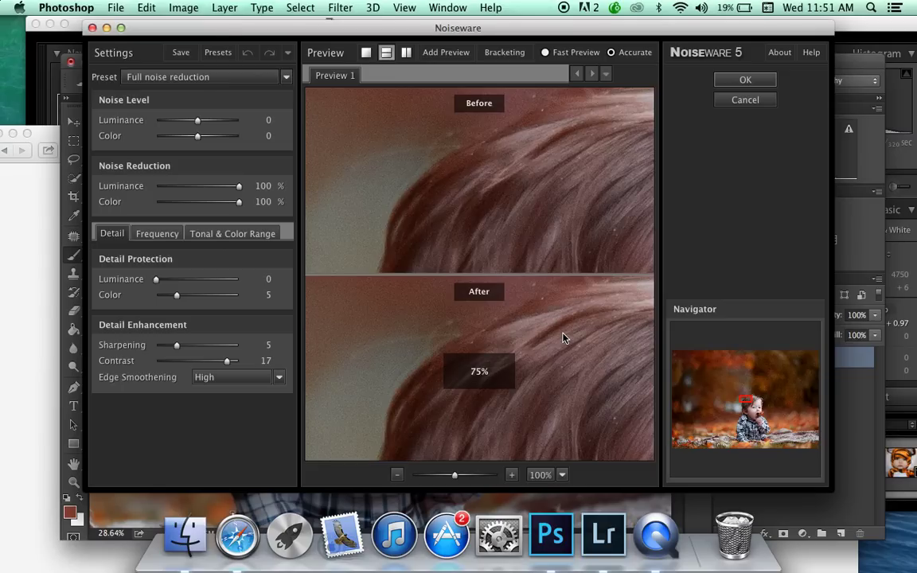
click(204, 77)
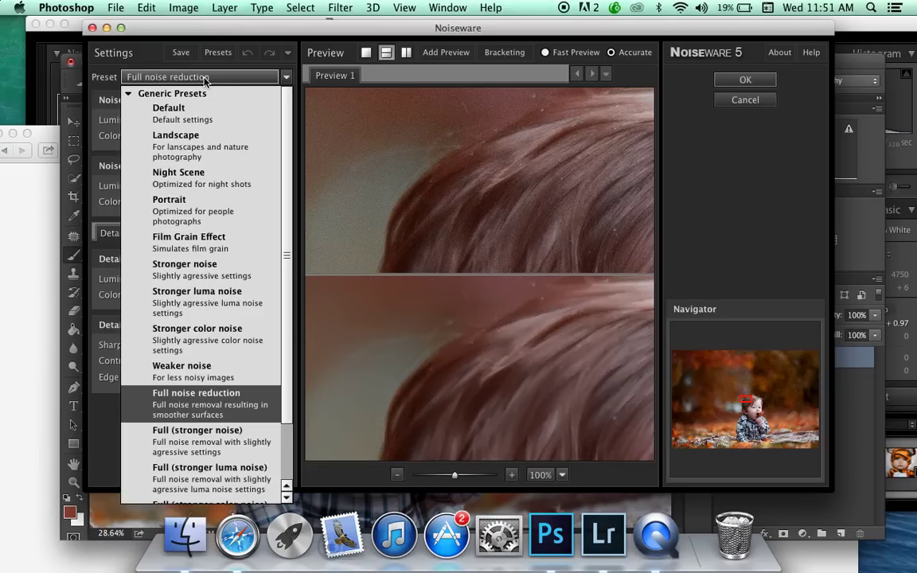
click(205, 111)
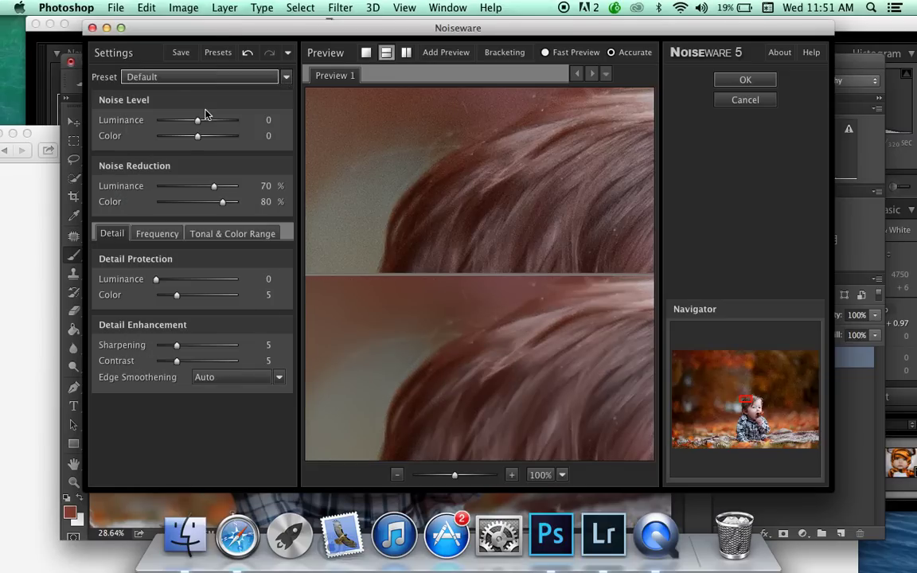
click(205, 77)
click(199, 107)
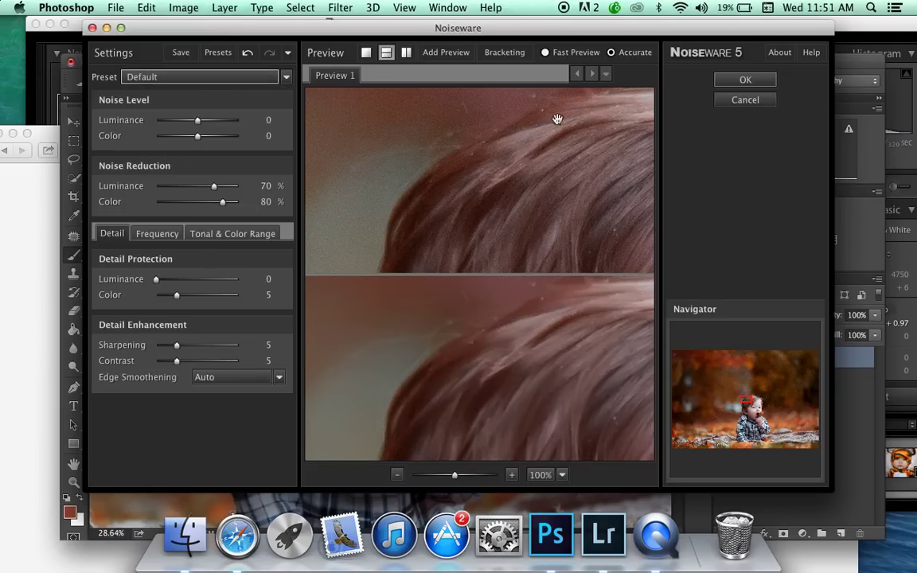
click(726, 83)
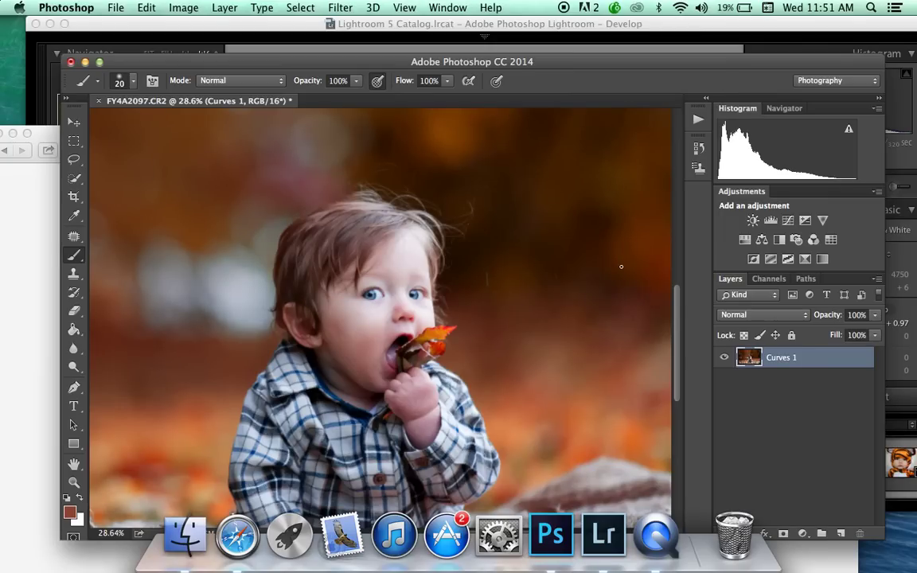
Zoom in to check the child's face, then zoom back out to view the whole portrait.
scroll(347, 330, up, 2)
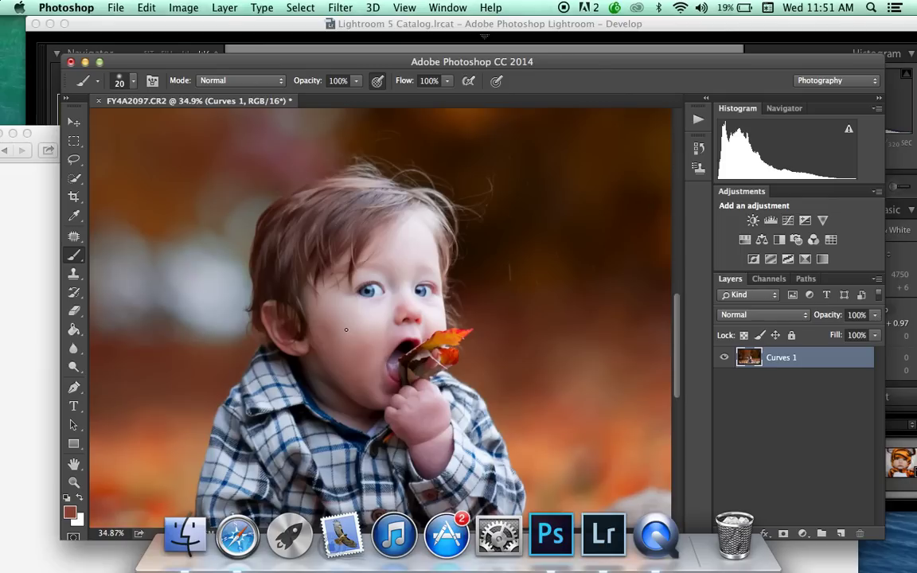
scroll(347, 329, up, 2)
scroll(349, 327, down, 5)
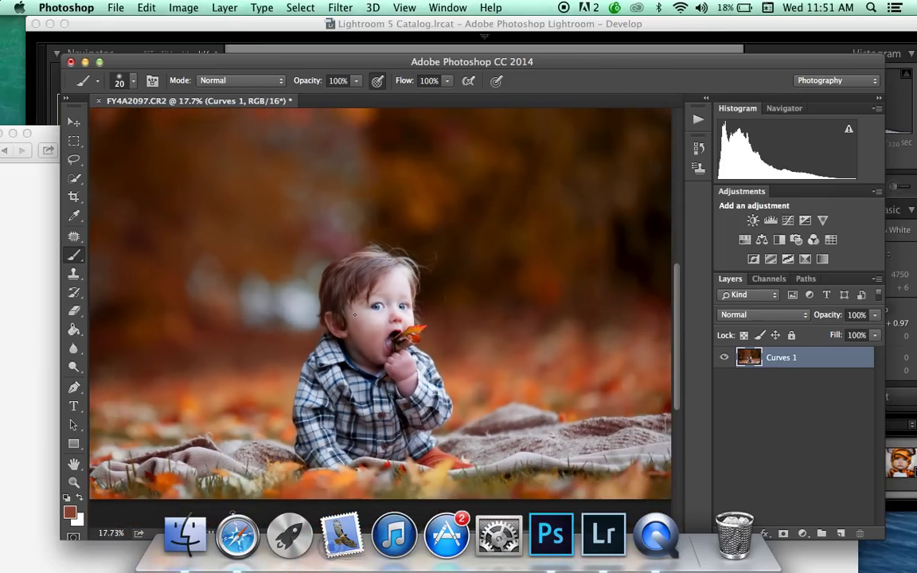